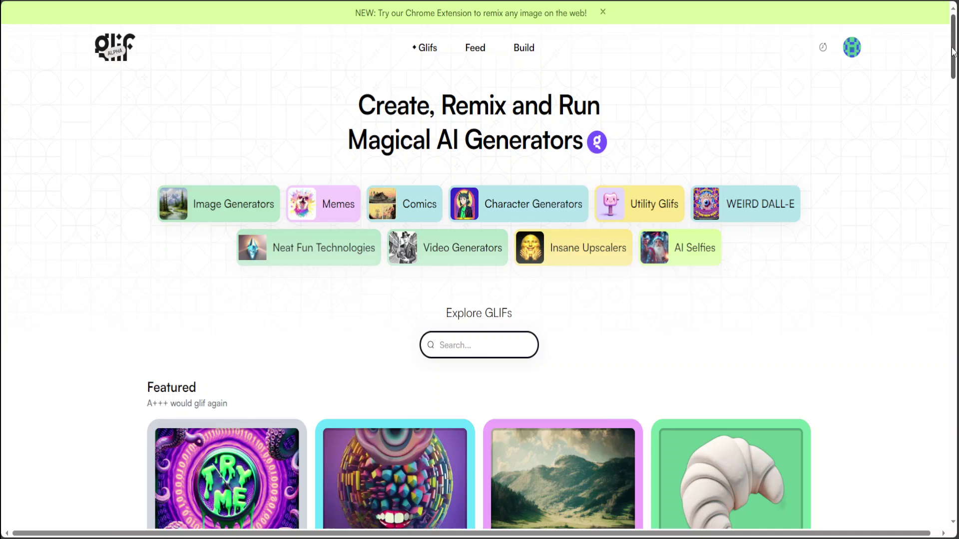
Browse to the Image Generators collection and open the 'Fashion of different eras and places' glif.
{"action": "left_click_drag", "start_coordinate": [954, 52], "coordinate": [954, 98]}
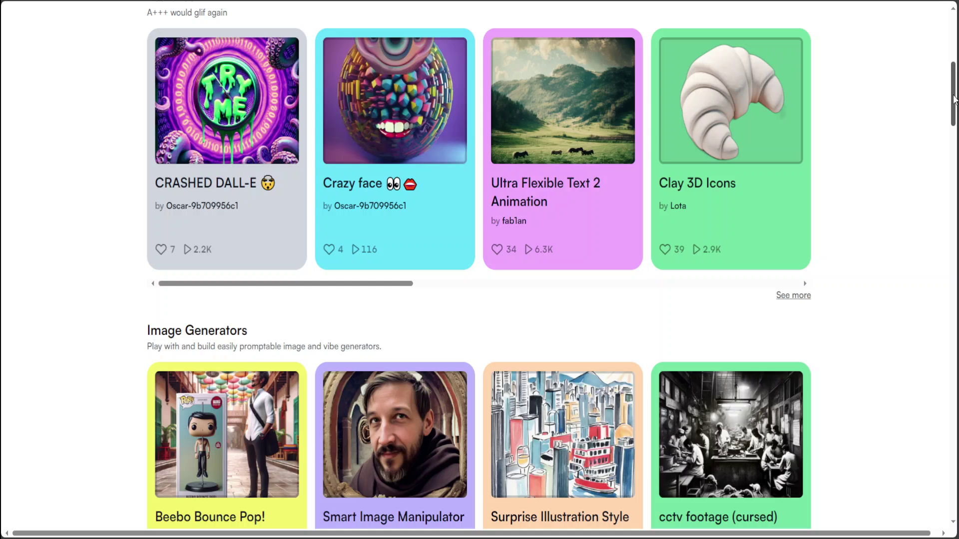
{"action": "left_click_drag", "start_coordinate": [954, 98], "coordinate": [939, 295]}
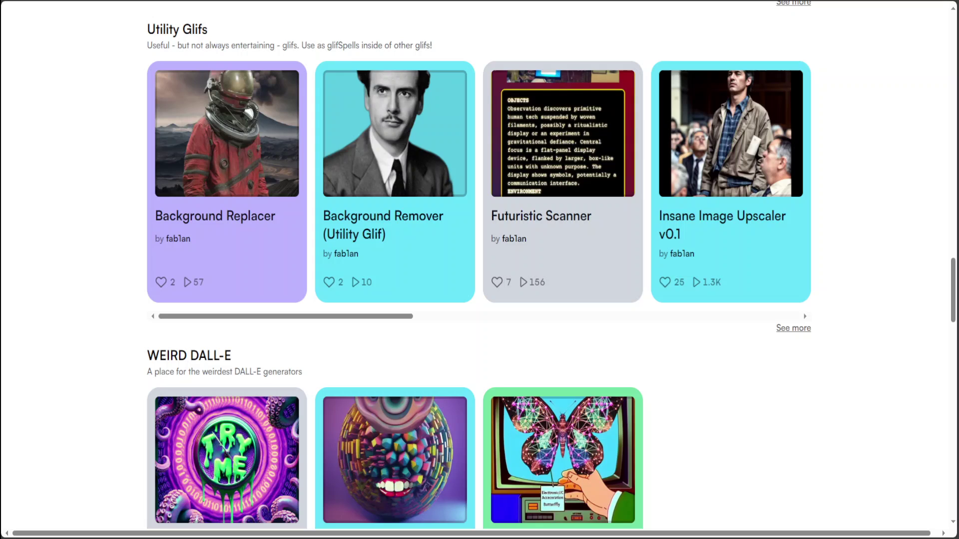
{"action": "scroll", "coordinate": [955, 292], "scroll_direction": "up", "scroll_amount": 1}
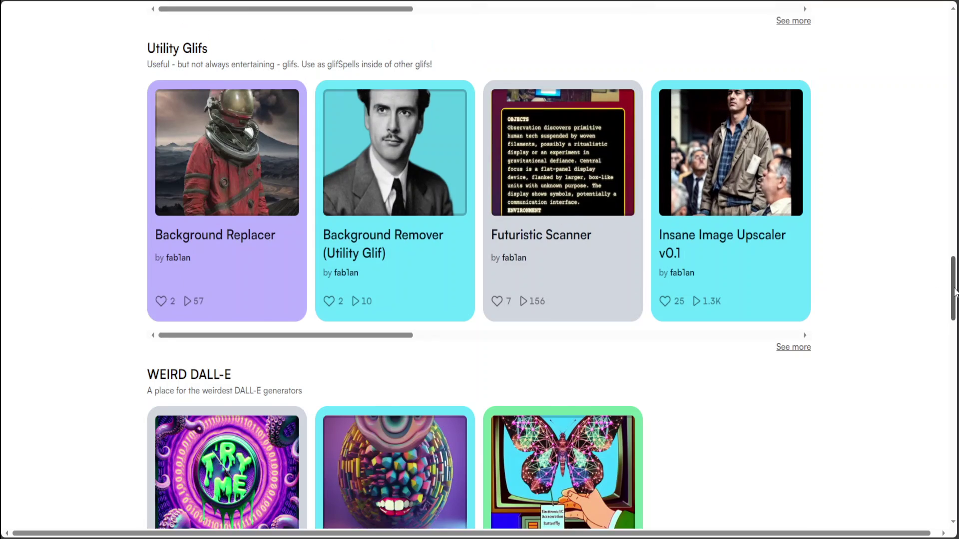
{"action": "left_click_drag", "start_coordinate": [954, 293], "coordinate": [956, 47]}
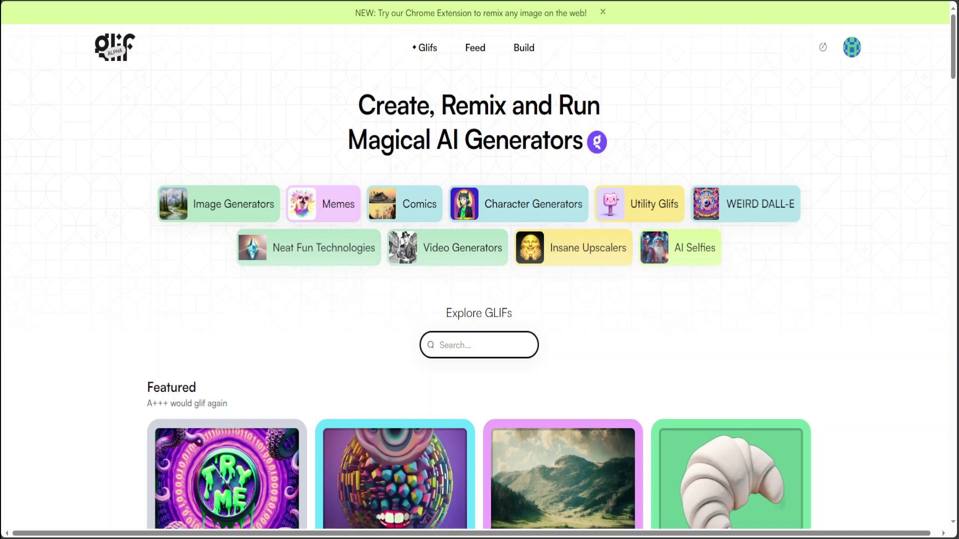
{"action": "left_click", "coordinate": [230, 205]}
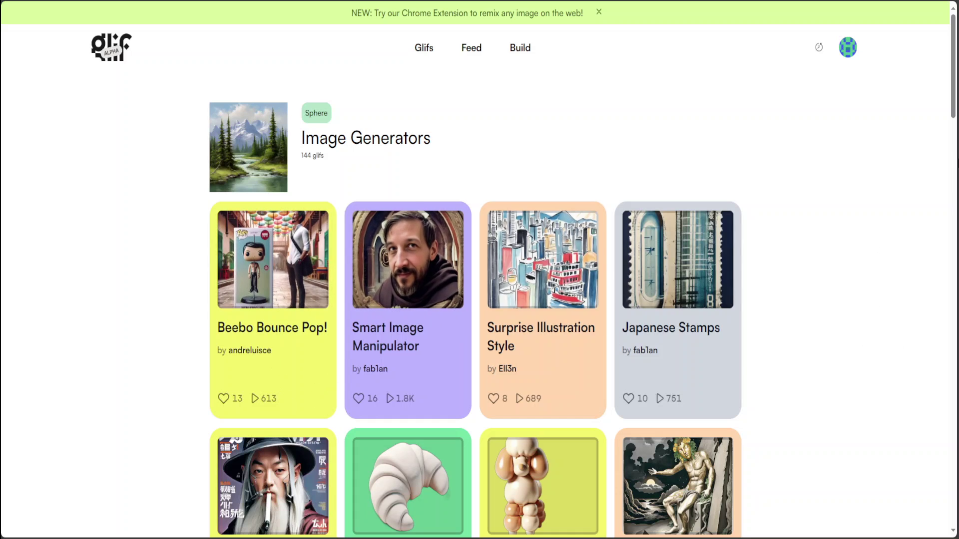
{"action": "left_click_drag", "start_coordinate": [954, 96], "coordinate": [955, 271]}
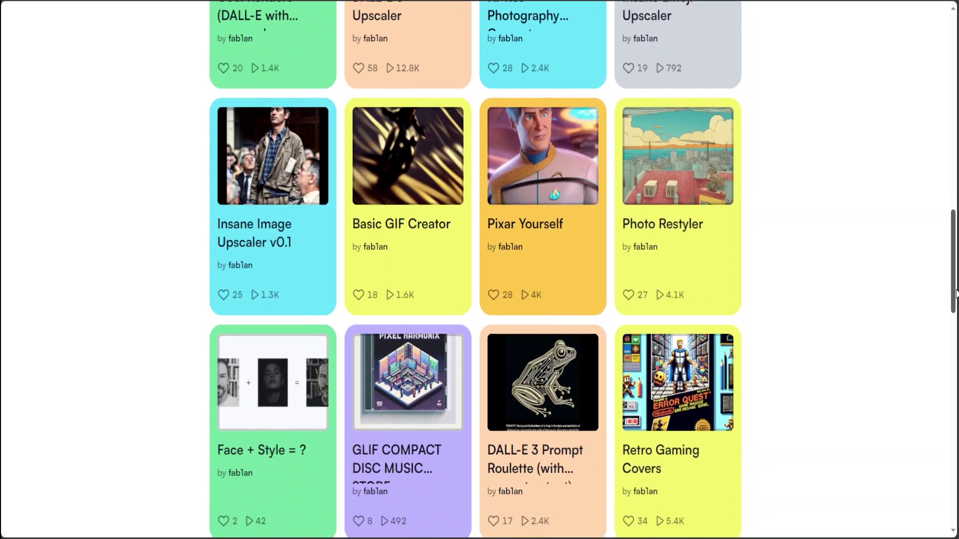
{"action": "left_click_drag", "start_coordinate": [956, 293], "coordinate": [951, 379]}
{"action": "left_click", "coordinate": [381, 239]}
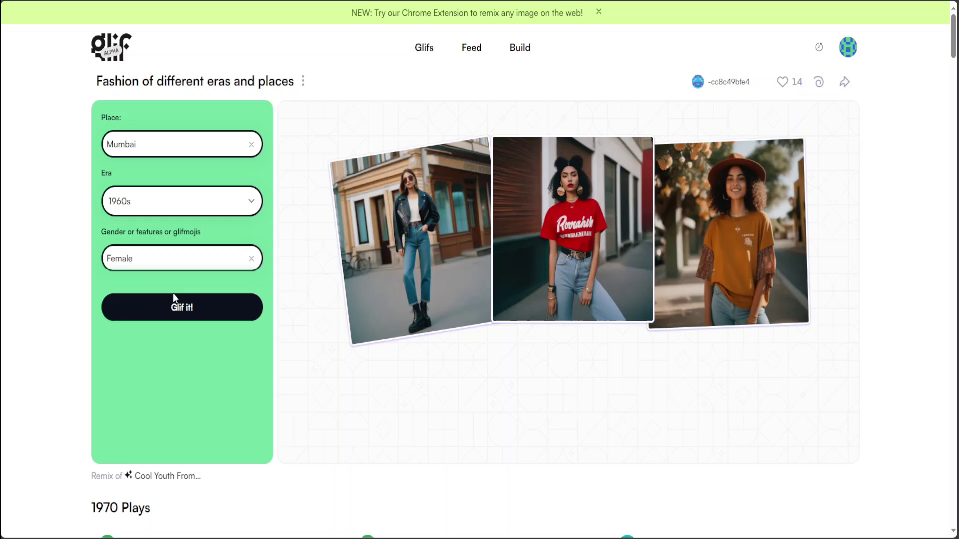
Run the fashion glif for Mumbai, then change Place to Karachi and run it again.
{"action": "left_click", "coordinate": [190, 313]}
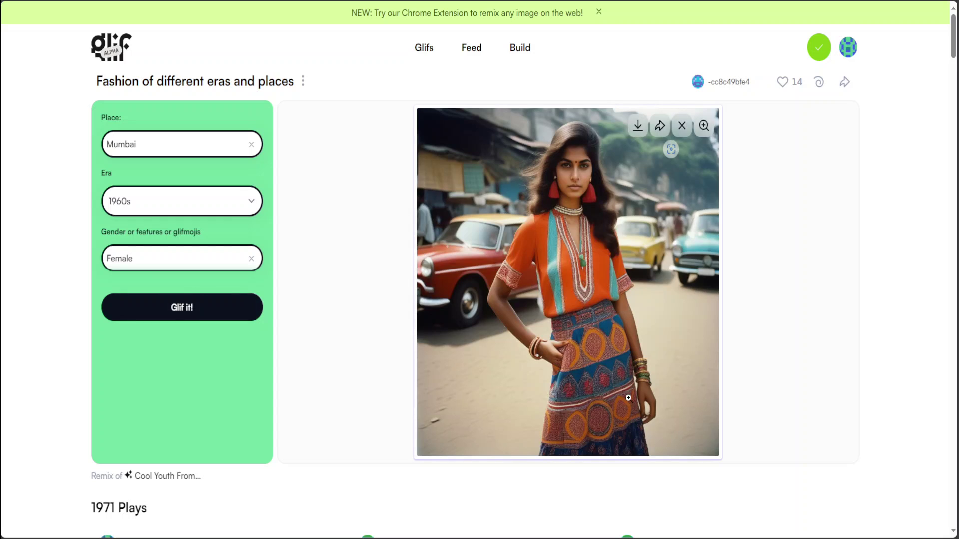
{"action": "double_click", "coordinate": [151, 143]}
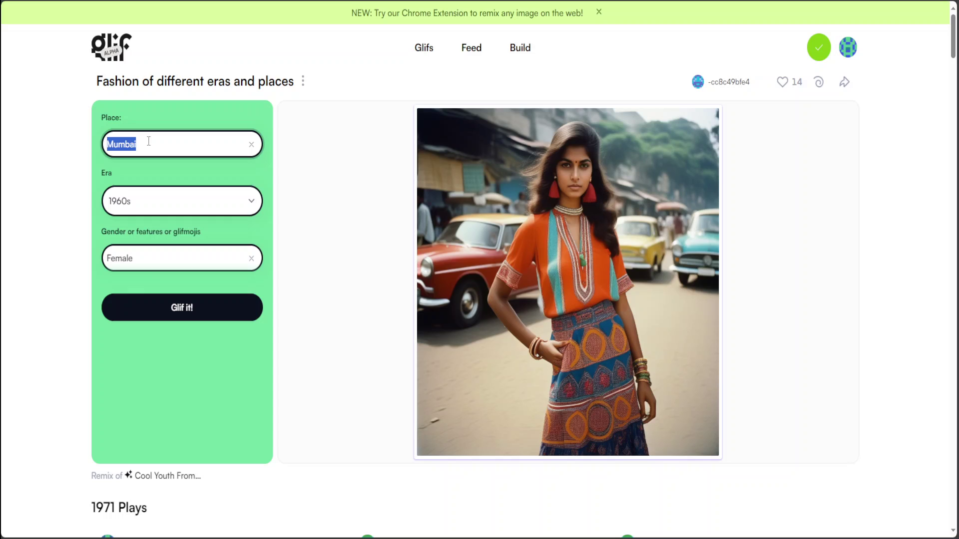
{"action": "type", "text": "Karachi"}
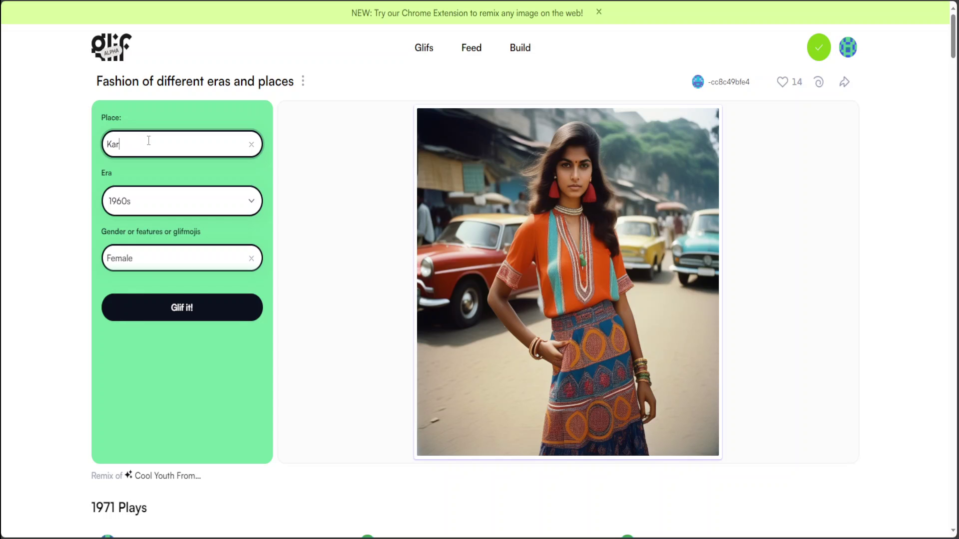
{"action": "left_click", "coordinate": [178, 307]}
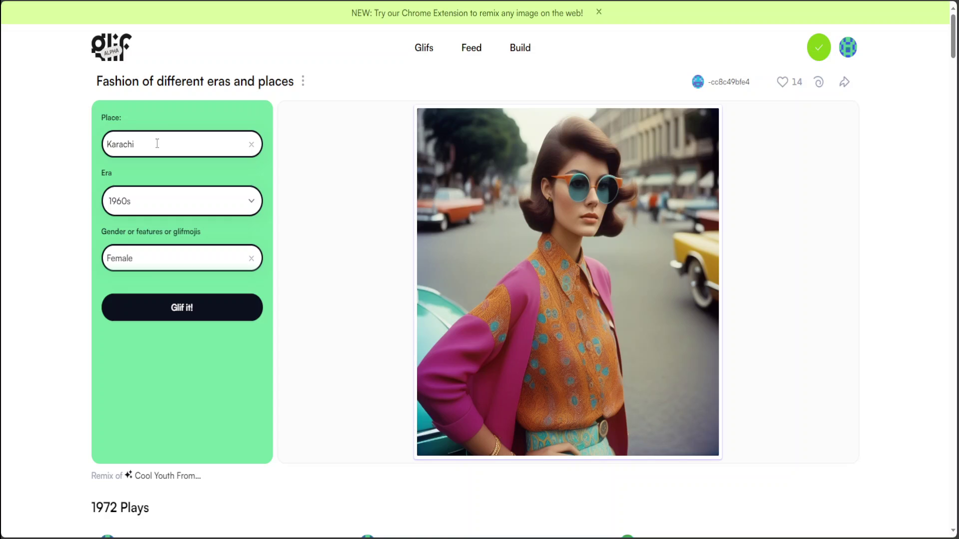
Replace Karachi with Sydney as the Place and generate a new 1960s fashion image.
{"action": "left_click_drag", "start_coordinate": [157, 142], "coordinate": [92, 143]}
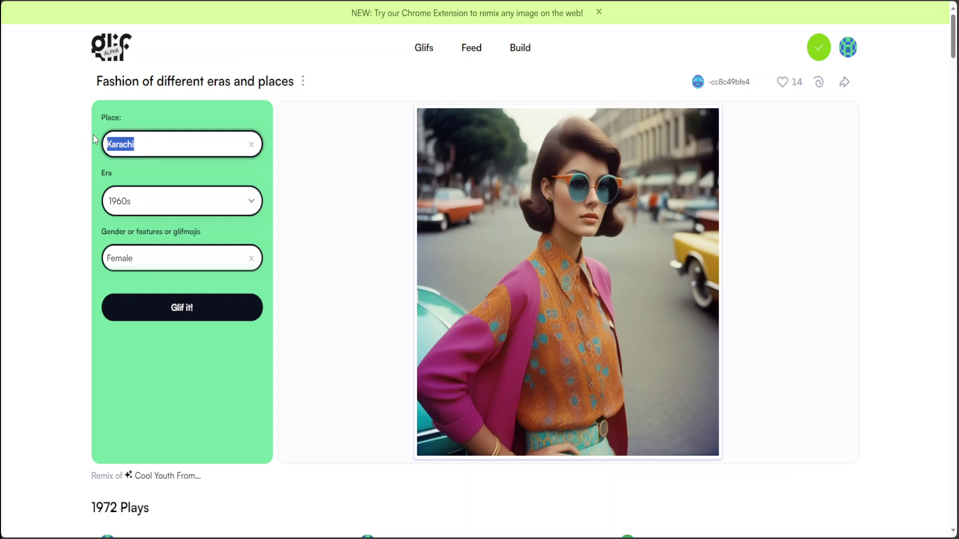
{"action": "type", "text": "Sydney"}
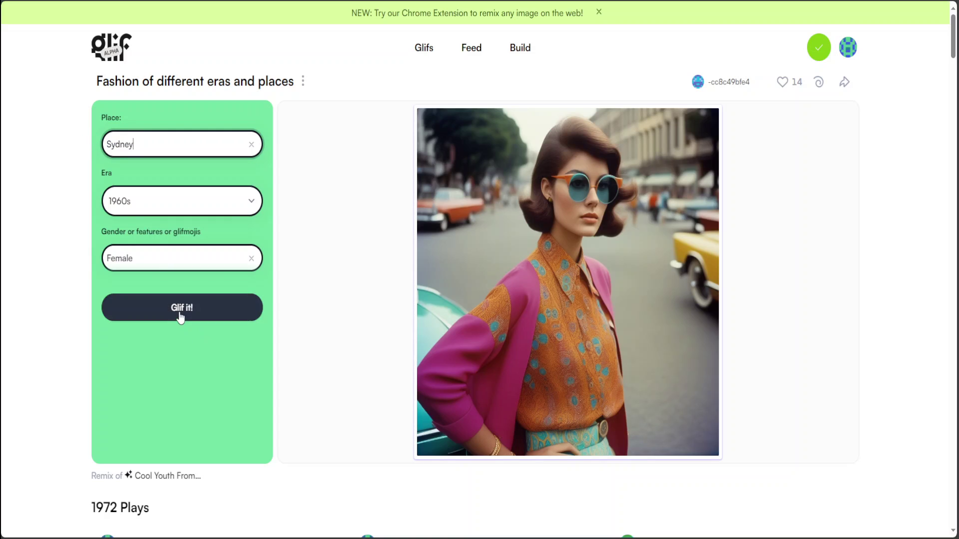
{"action": "left_click", "coordinate": [179, 314]}
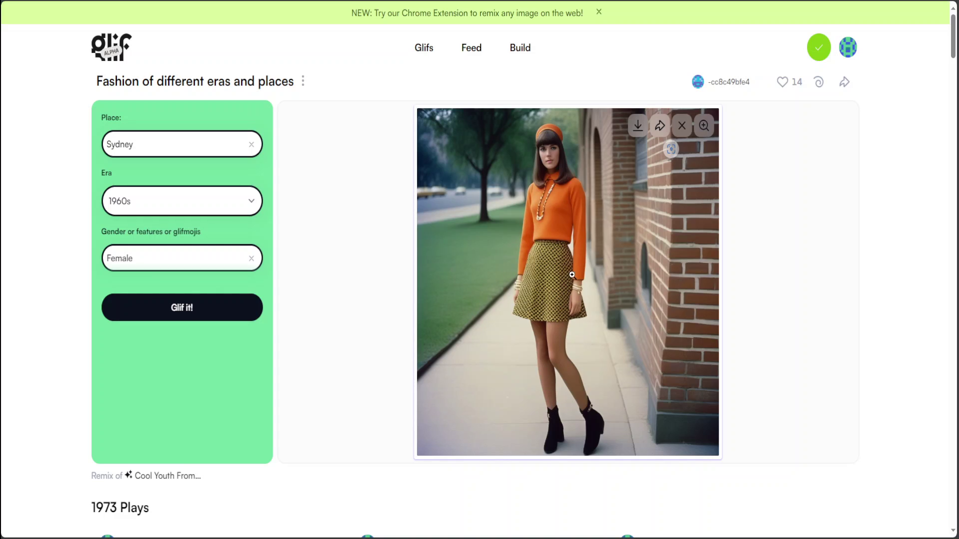
Set Place to Bondi Beach and Era to 2020s, then generate the fashion image.
{"action": "left_click_drag", "start_coordinate": [158, 144], "coordinate": [103, 142]}
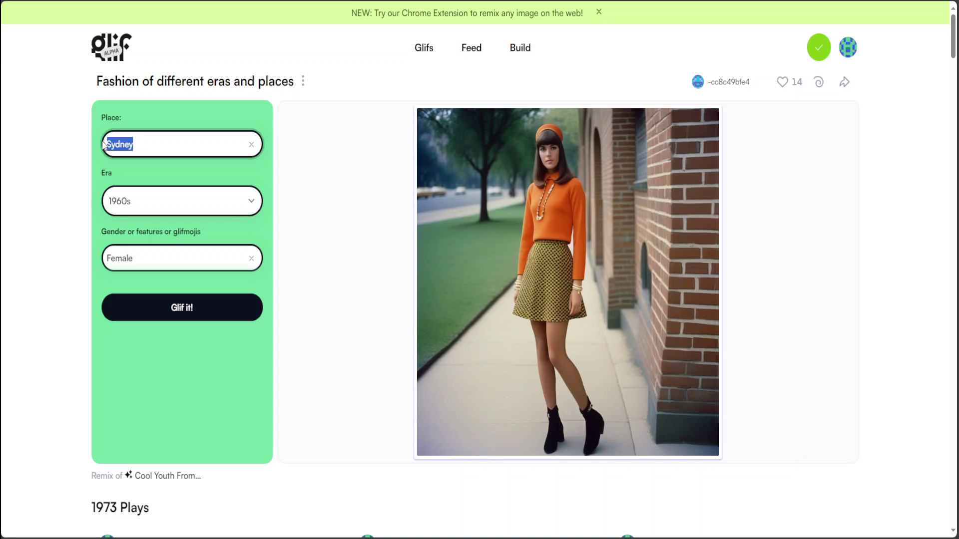
{"action": "type", "text": "Bondi B"}
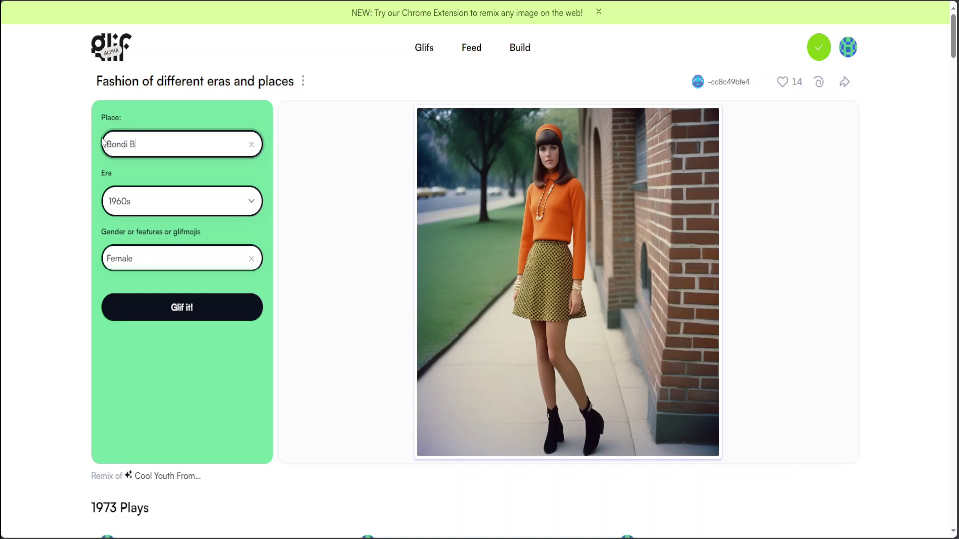
{"action": "type", "text": "each"}
{"action": "left_click", "coordinate": [251, 205]}
{"action": "left_click", "coordinate": [200, 224]}
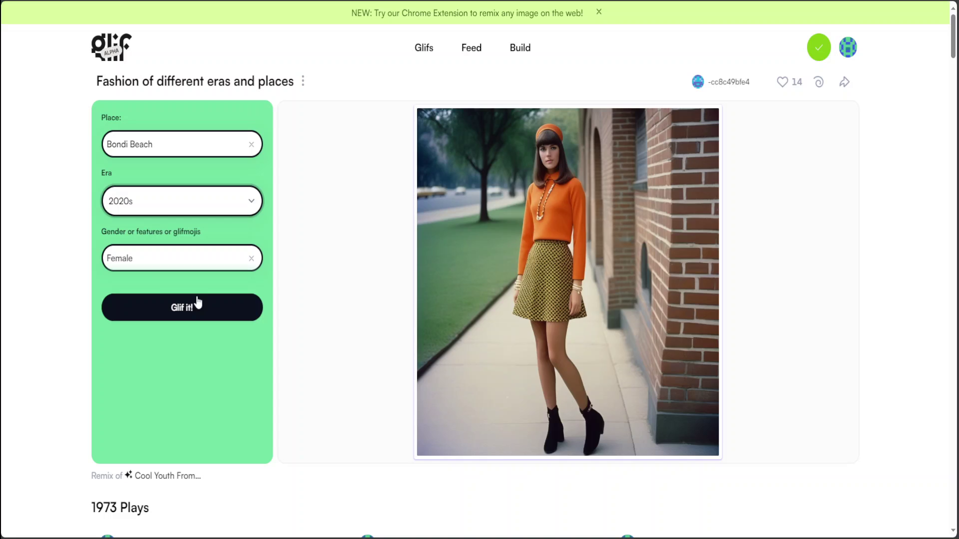
{"action": "left_click", "coordinate": [181, 307]}
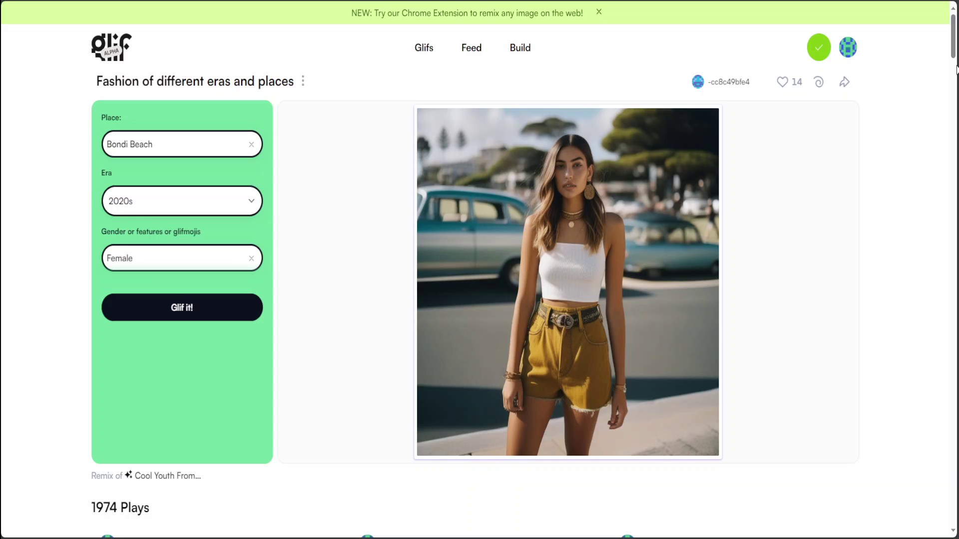
{"action": "left_click_drag", "start_coordinate": [952, 50], "coordinate": [949, 25]}
Start a new glif in the builder and add an Image Spell block named image1.
{"action": "left_click", "coordinate": [520, 50]}
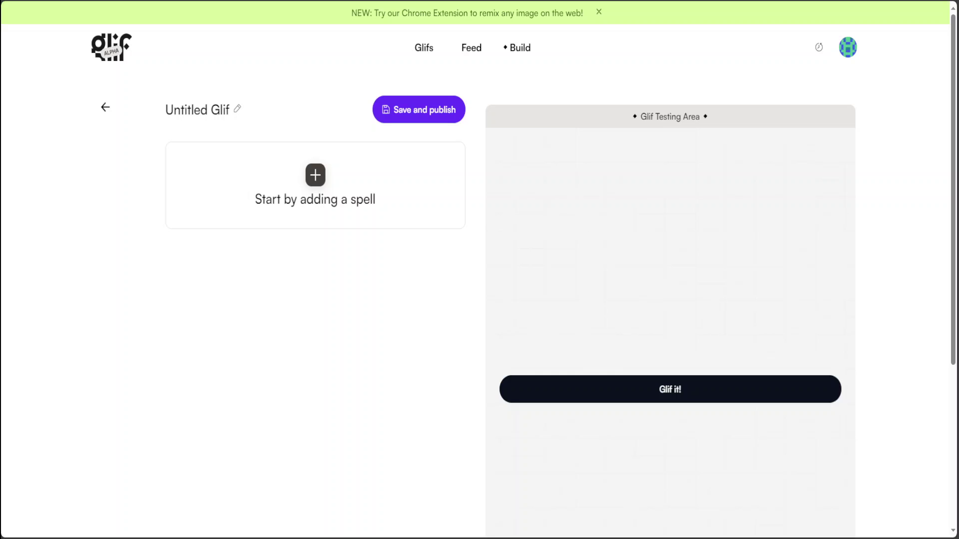
{"action": "left_click", "coordinate": [316, 179]}
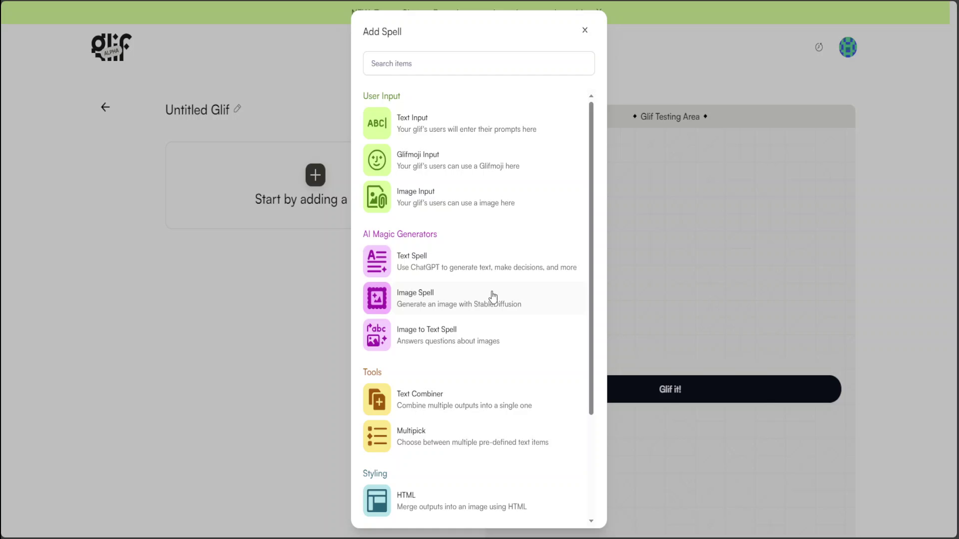
{"action": "left_click", "coordinate": [424, 299]}
{"action": "left_click", "coordinate": [279, 271]}
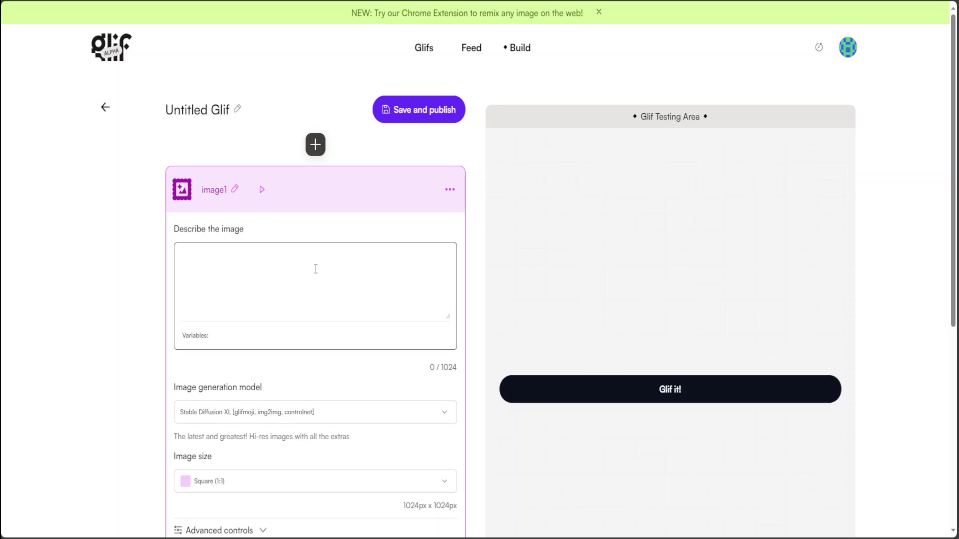
Write the image1 prompt describing a named actress as a bride in a designer gown, then test-run it.
{"action": "type", "text": "photography still life showing"}
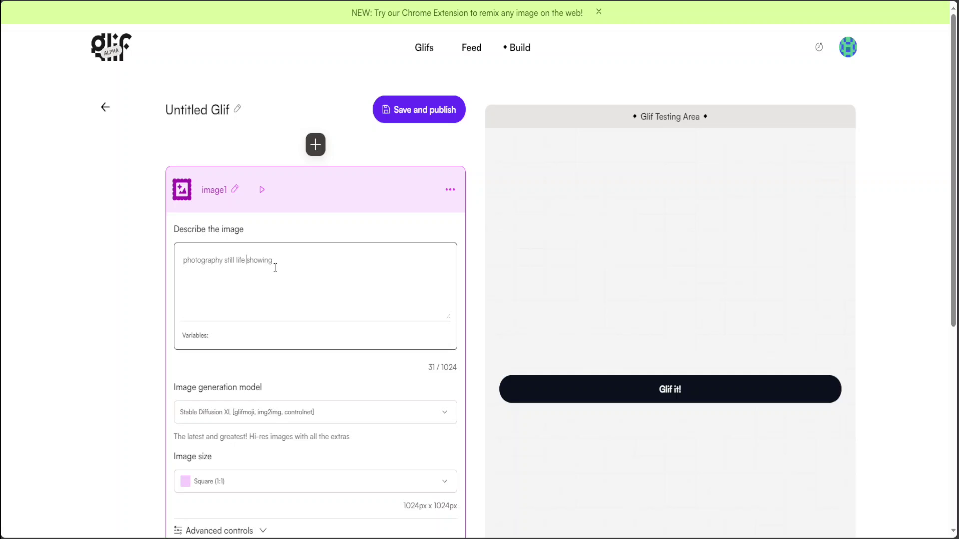
{"action": "type", "text": "Kate"}
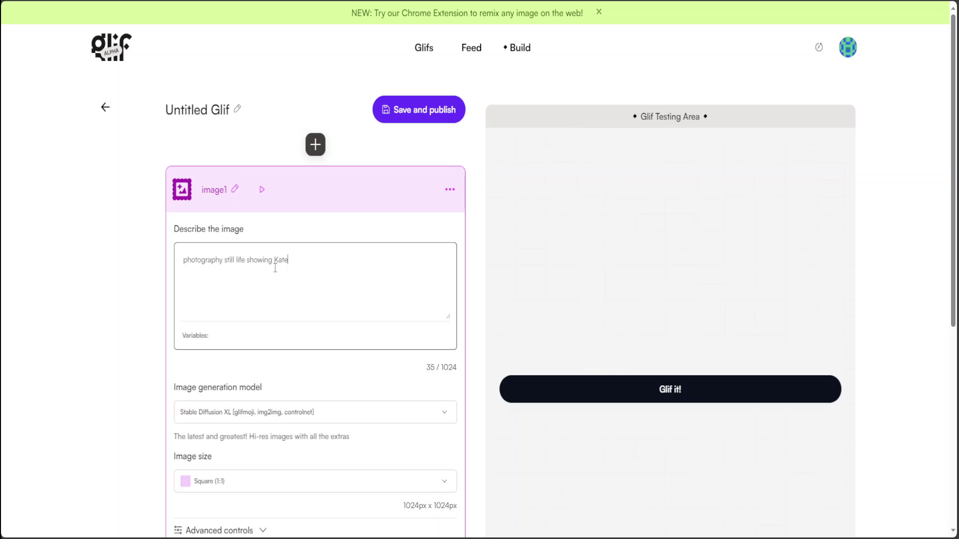
{"action": "type", "text": " Winslet"}
{"action": "type", "text": "as bride in bridal dress designed by Claire Pettibone."}
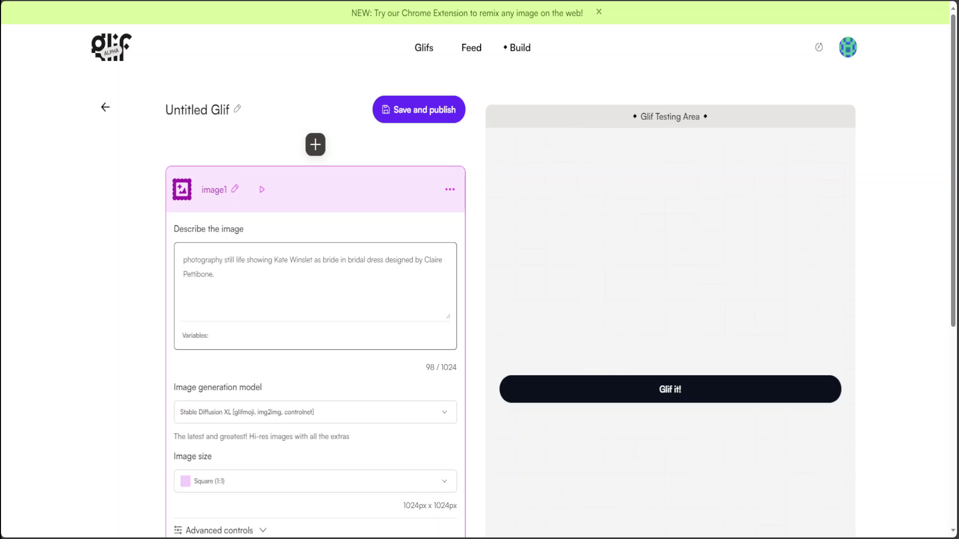
{"action": "left_click", "coordinate": [678, 395]}
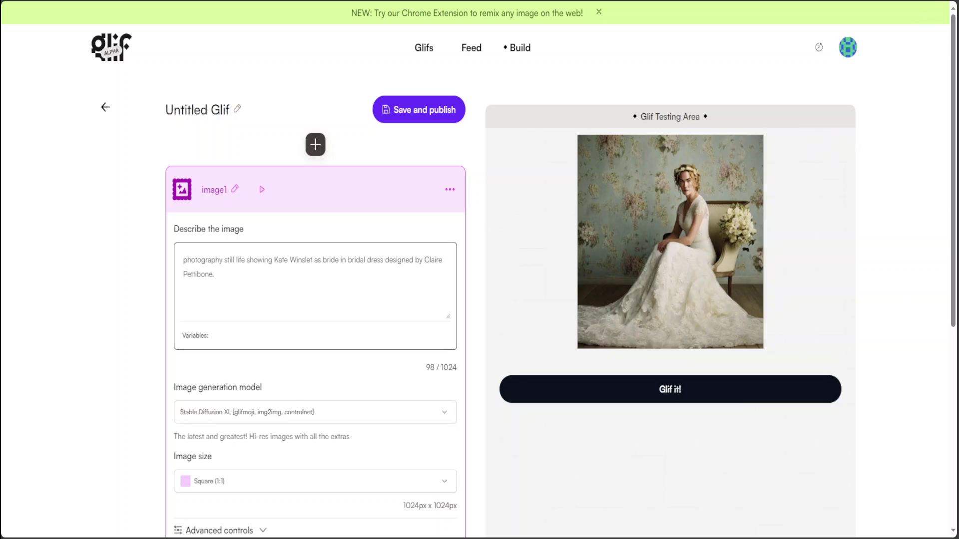
Zoom the page in and add a Text Input block, input1, above the image step.
{"action": "key", "text": "ctrl+plus"}
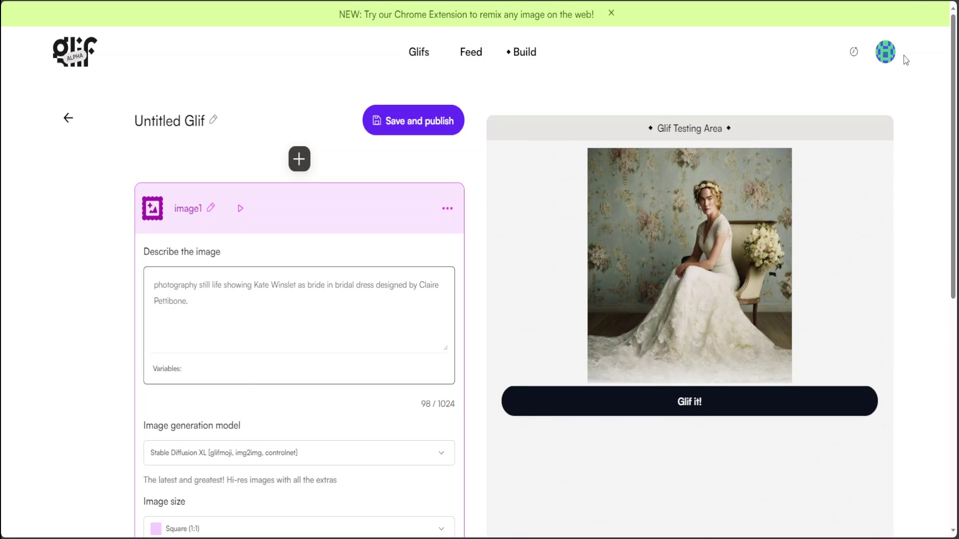
{"action": "key", "text": "ctrl+plus"}
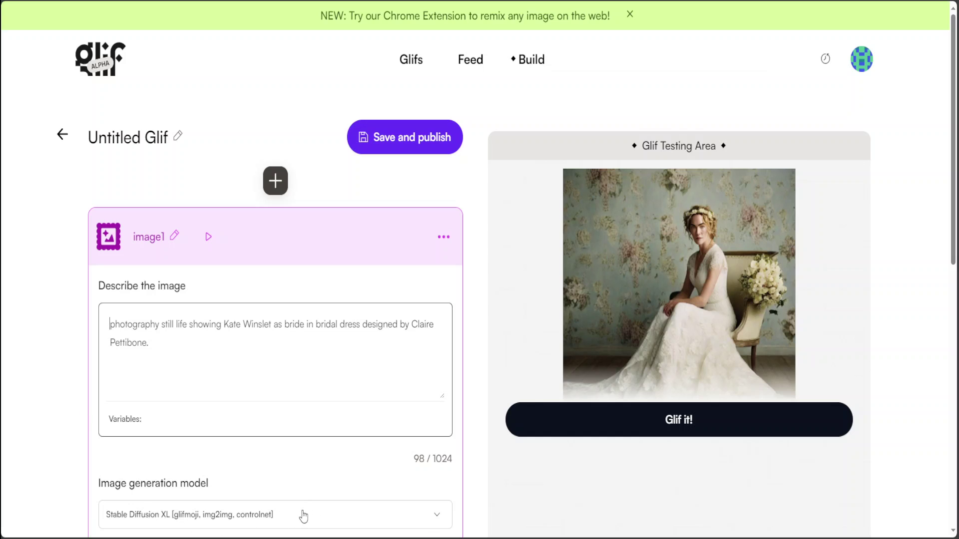
{"action": "mouse_move", "coordinate": [799, 239]}
{"action": "left_click", "coordinate": [274, 183]}
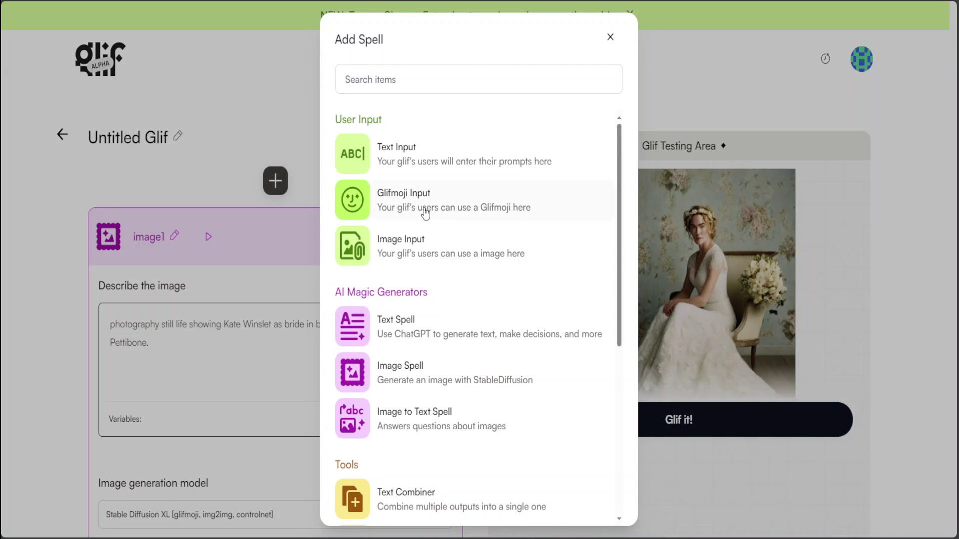
{"action": "left_click", "coordinate": [418, 155]}
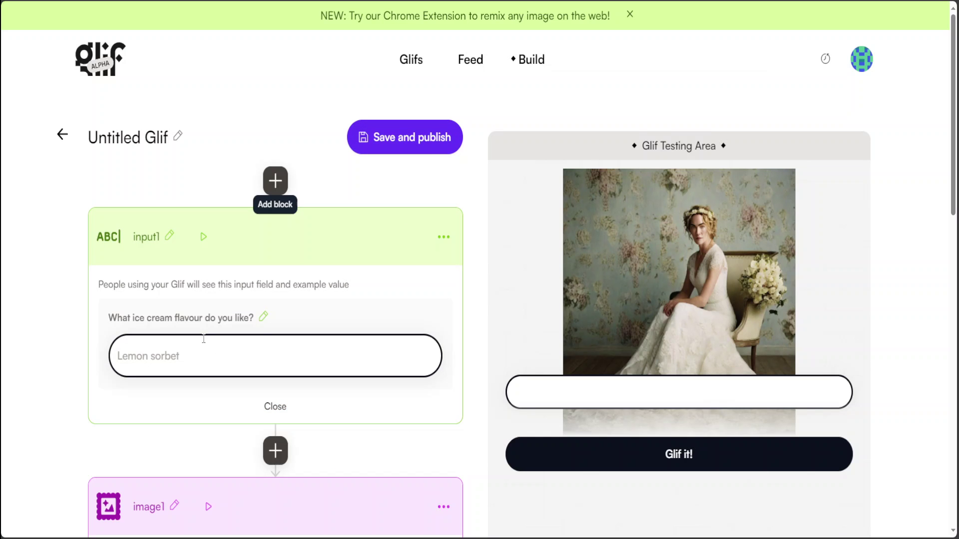
{"action": "left_click", "coordinate": [264, 319]}
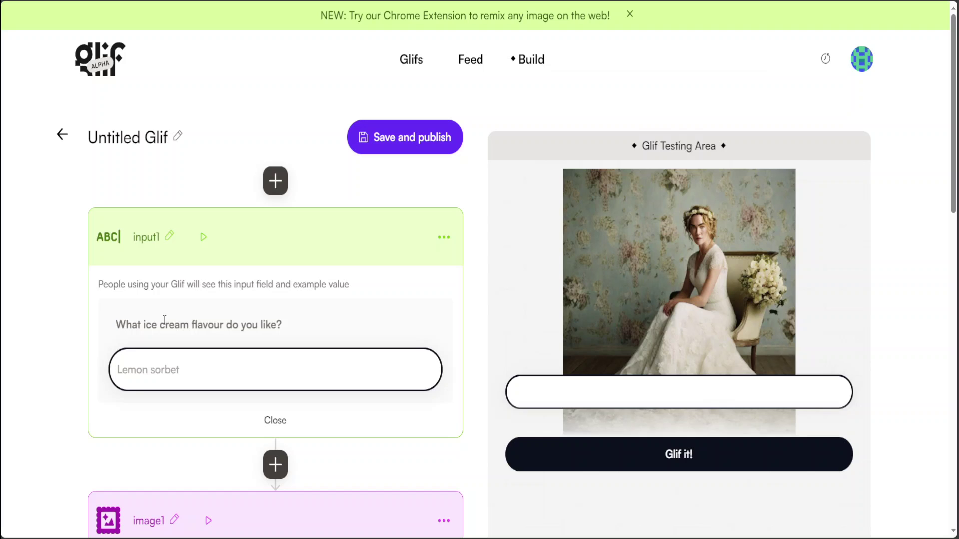
Replace the ice cream question label with 'Who would you like as a bride?', fixing a typo.
{"action": "type", "text": "w"}
{"action": "type", "text": "hat ice cream flavour do you like?"}
{"action": "type", "text": "Who would you lime"}
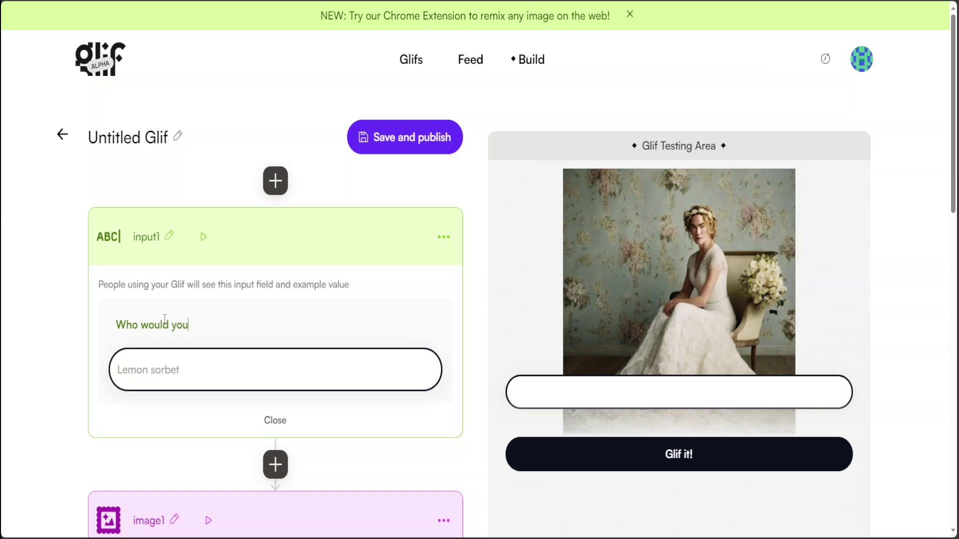
{"action": "key", "text": "BackSpace"}
{"action": "key", "text": "BackSpace"}
{"action": "key", "text": "BackSpace"}
{"action": "type", "text": "ike as a bride?"}
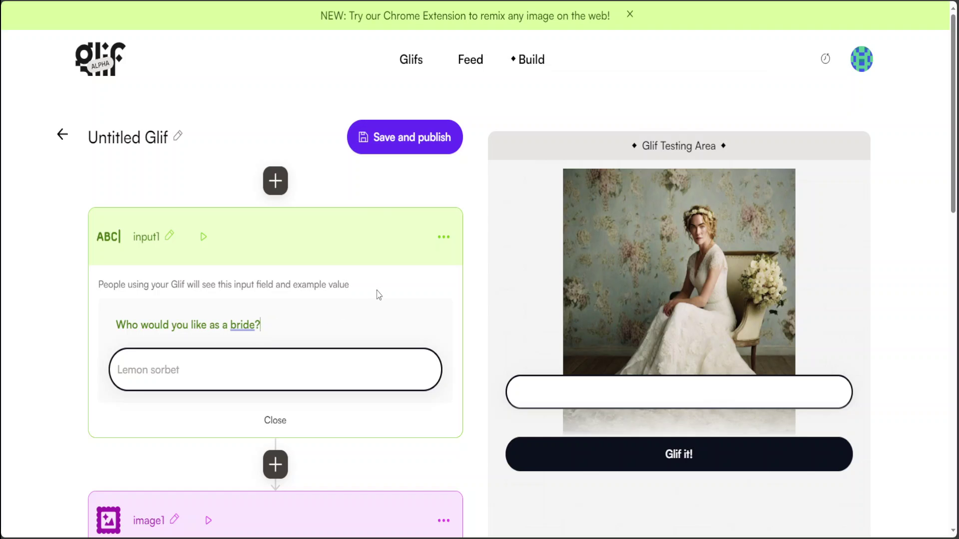
Swap the actress's name in the image1 prompt for the input1 variable.
{"action": "left_click", "coordinate": [111, 418]}
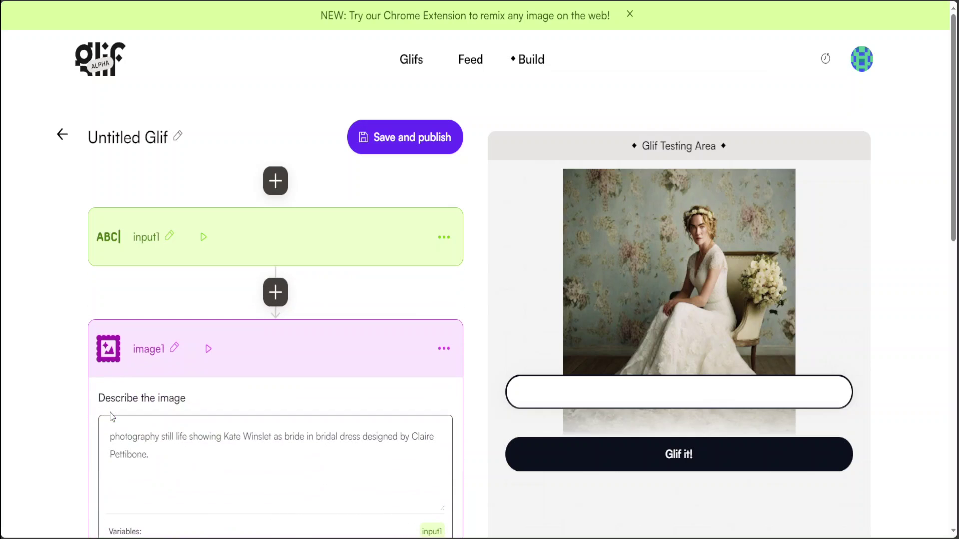
{"action": "left_click", "coordinate": [227, 241]}
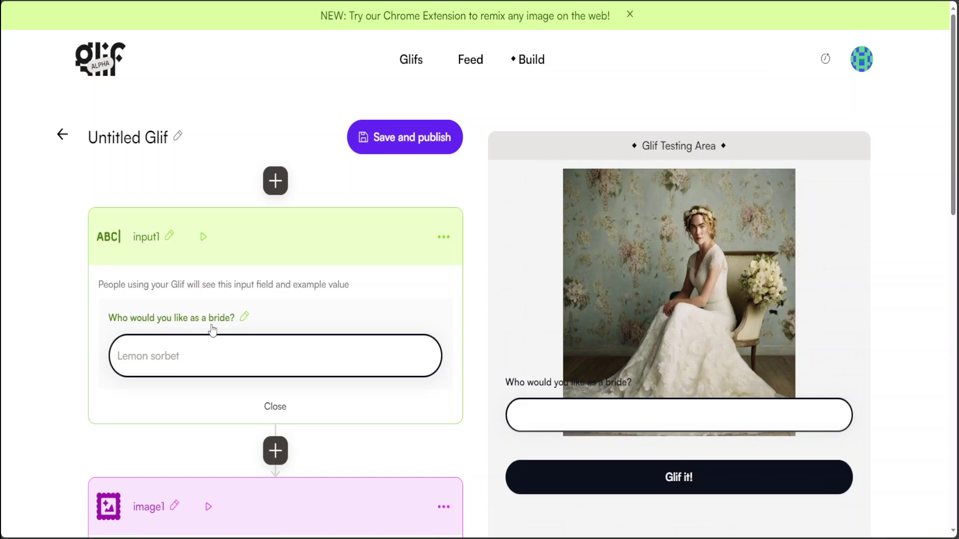
{"action": "left_click_drag", "start_coordinate": [953, 141], "coordinate": [953, 221]}
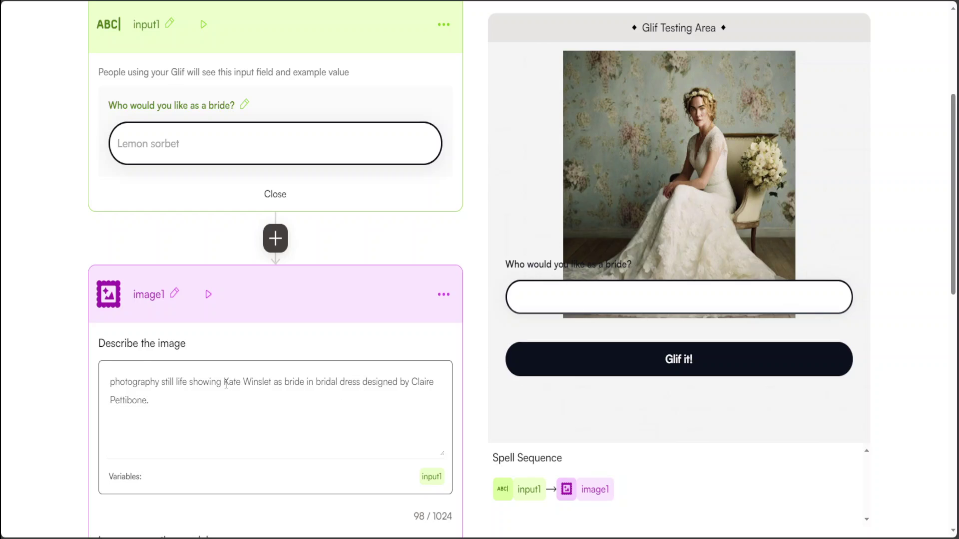
{"action": "left_click_drag", "start_coordinate": [224, 384], "coordinate": [274, 384]}
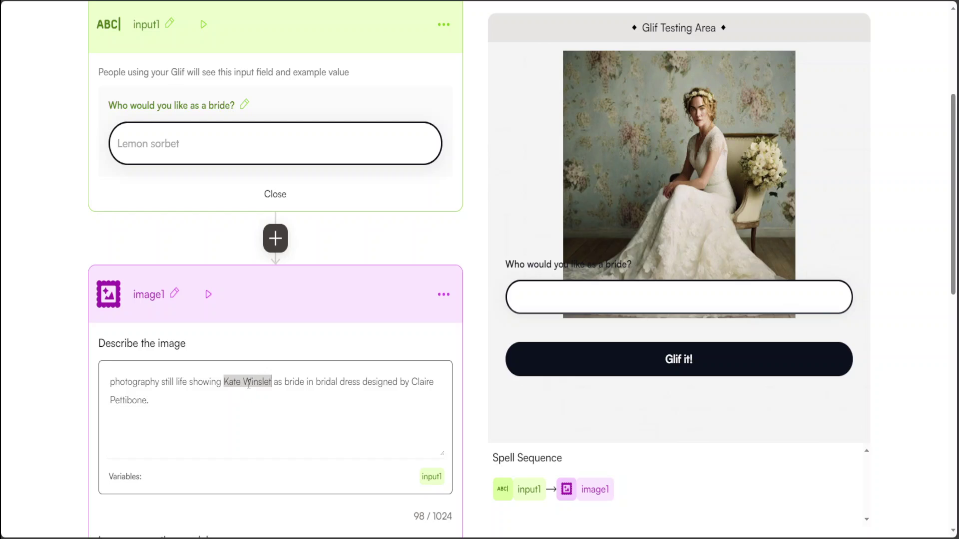
{"action": "left_click", "coordinate": [430, 481]}
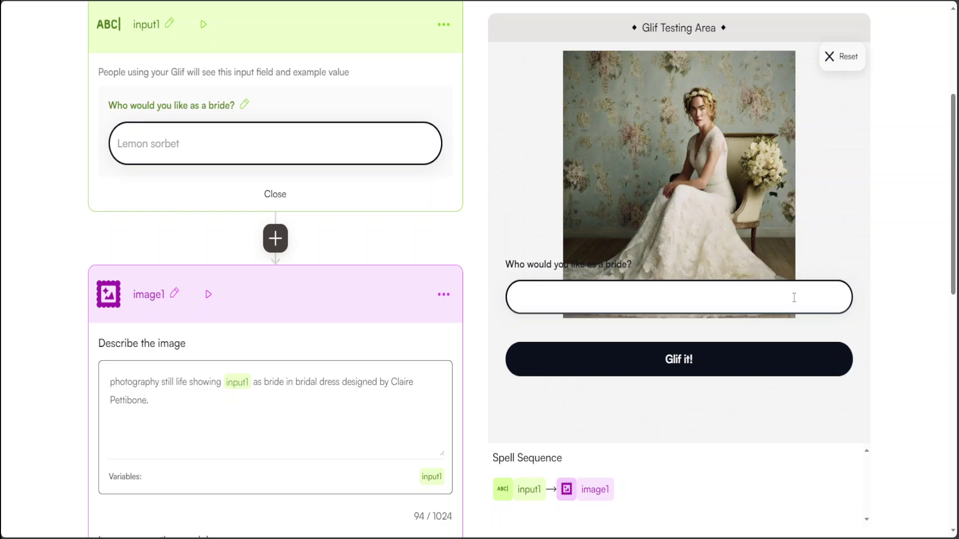
Test-run the glif with 'Mona Lisa' entered as the bride.
{"action": "left_click_drag", "start_coordinate": [954, 183], "coordinate": [955, 134]}
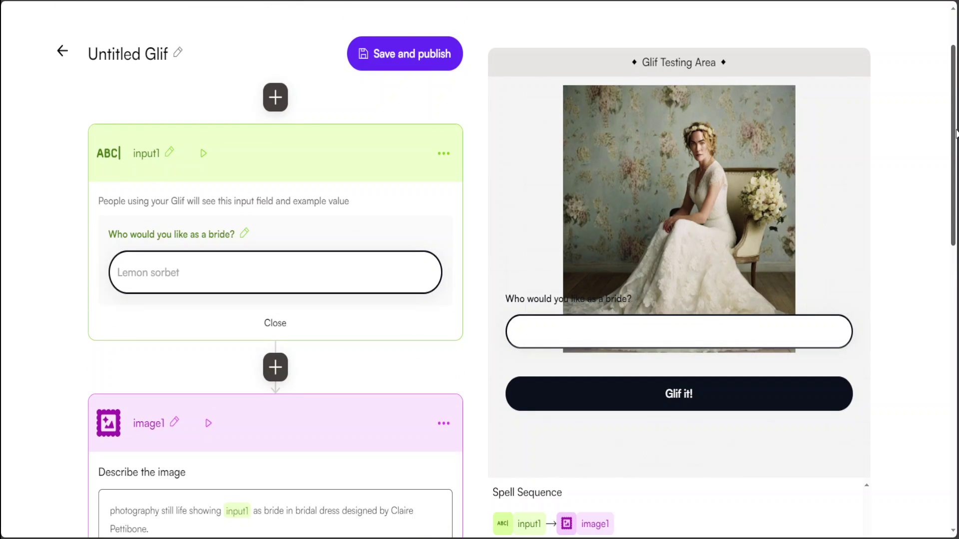
{"action": "scroll", "coordinate": [956, 134], "scroll_direction": "down", "scroll_amount": 1}
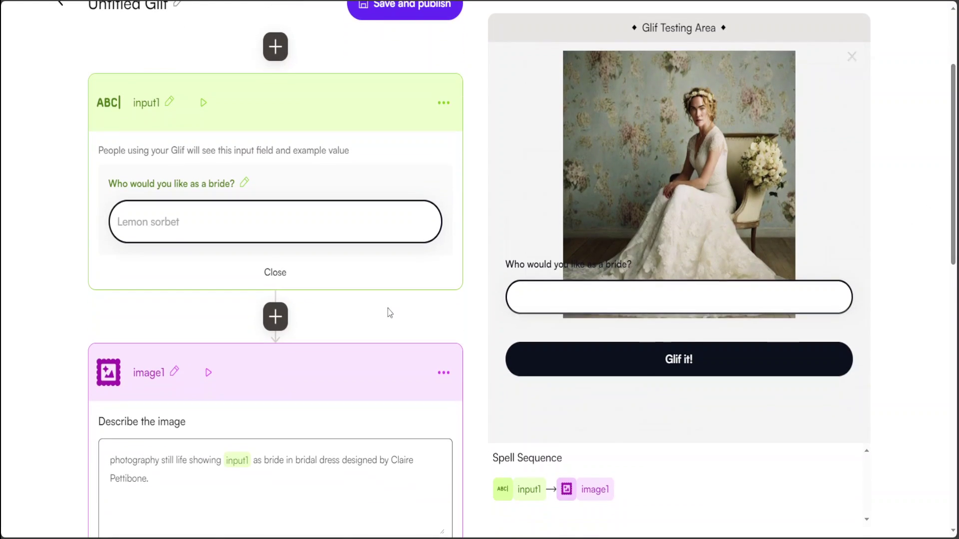
{"action": "left_click", "coordinate": [637, 297]}
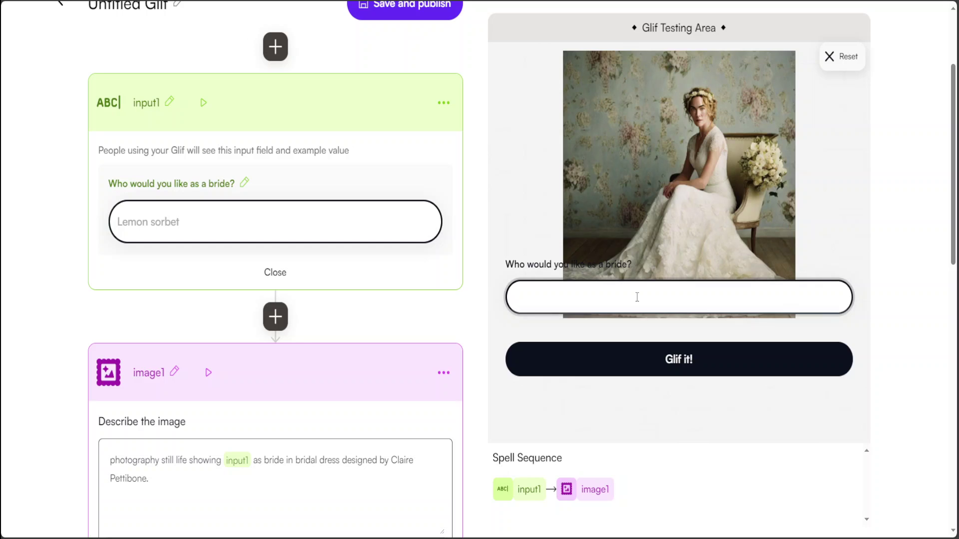
{"action": "type", "text": "Mona"}
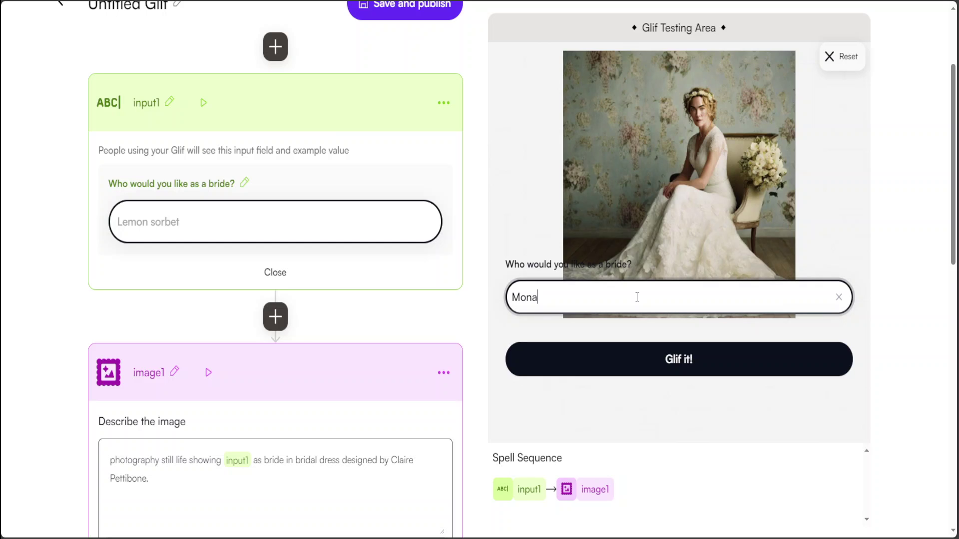
{"action": "type", "text": " Lisa"}
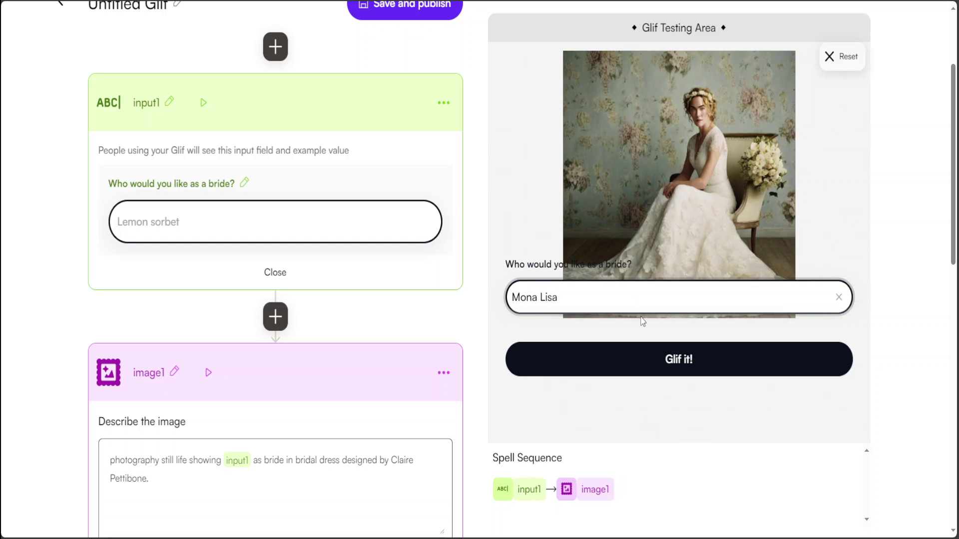
{"action": "left_click", "coordinate": [666, 359]}
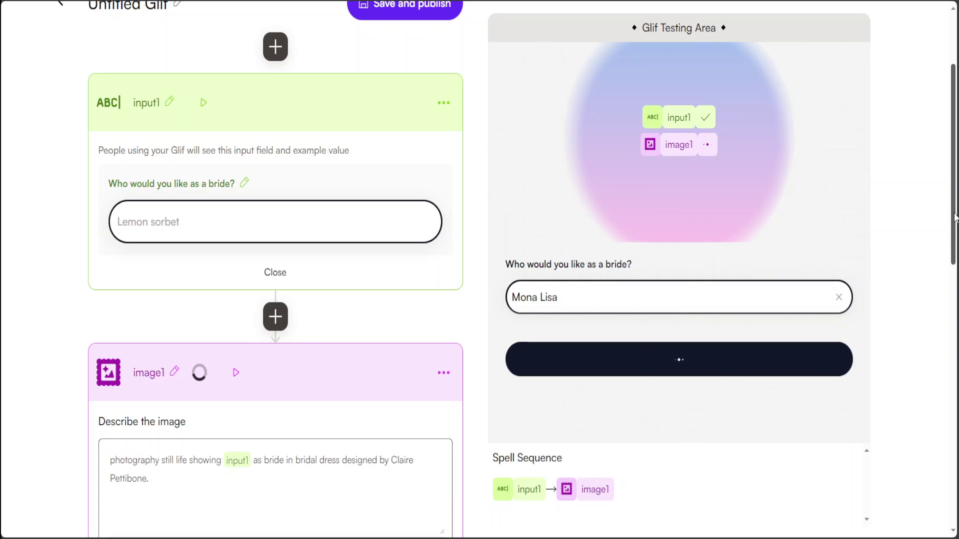
{"action": "left_click_drag", "start_coordinate": [953, 216], "coordinate": [955, 194]}
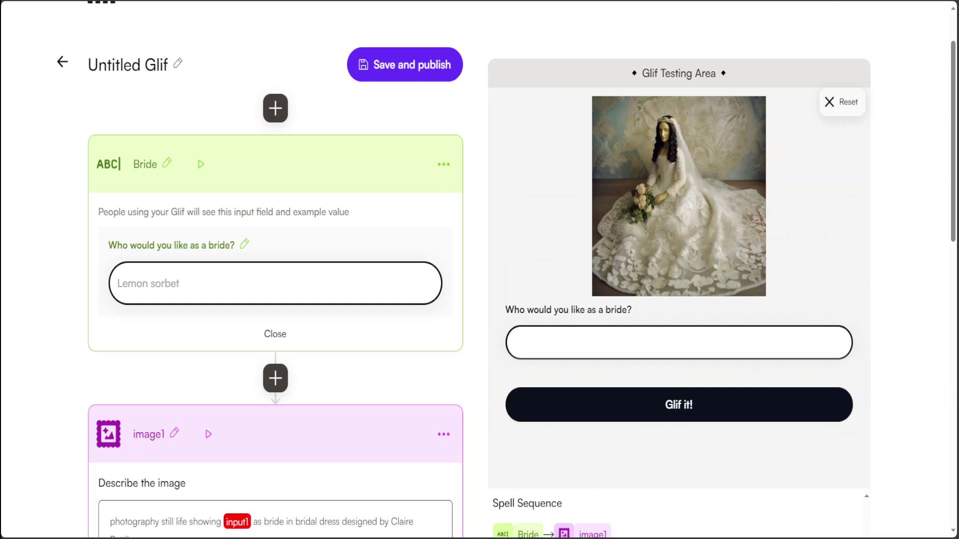
Test the glif with 'Edouard Manet - Olympia' as the bride and dismiss the run-failed message.
{"action": "left_click", "coordinate": [623, 344]}
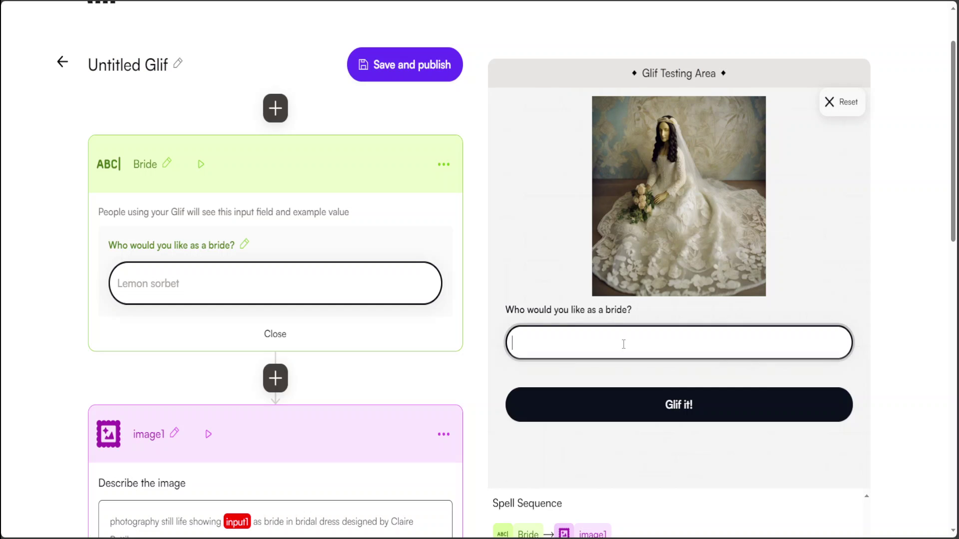
{"action": "type", "text": "Edouard Manet - Olympia"}
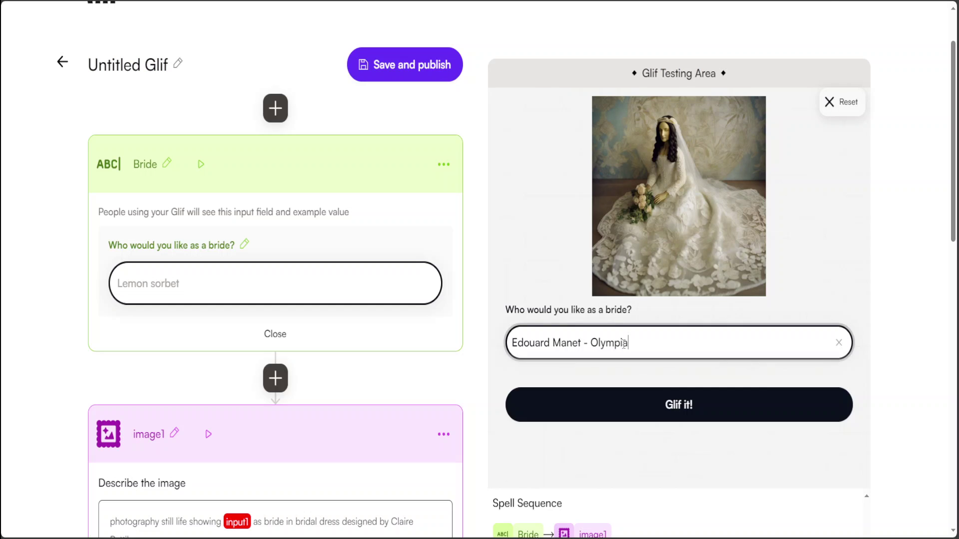
{"action": "left_click", "coordinate": [673, 406]}
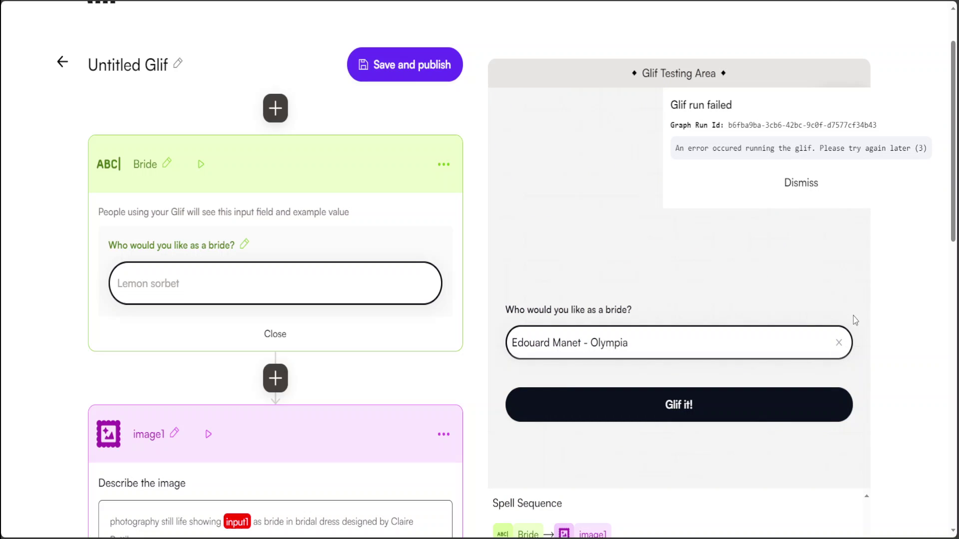
{"action": "left_click", "coordinate": [800, 184]}
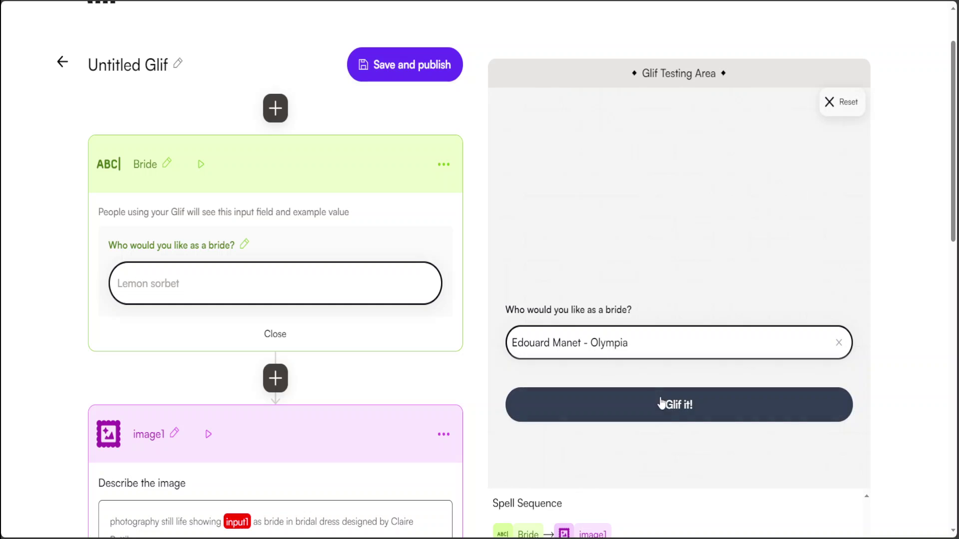
Replace the bride entry with 'Pythia' and run the test again.
{"action": "left_click_drag", "start_coordinate": [633, 352], "coordinate": [489, 338]}
{"action": "key", "text": "ctrl+c"}
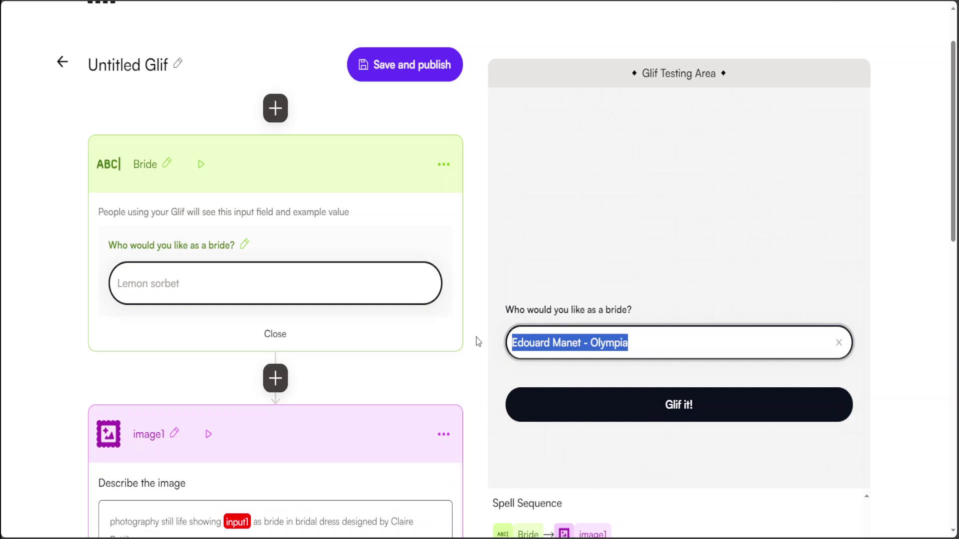
{"action": "type", "text": "Pythia"}
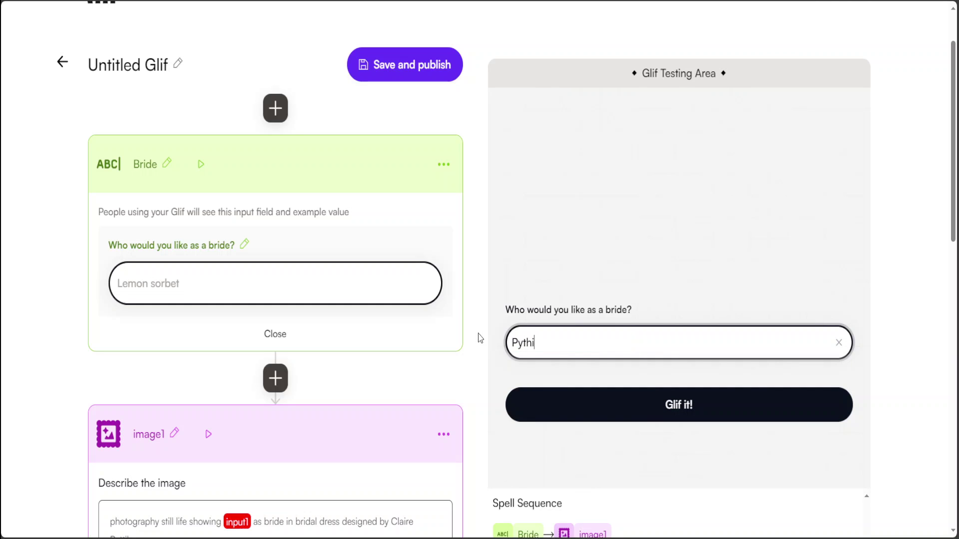
{"action": "left_click", "coordinate": [660, 400]}
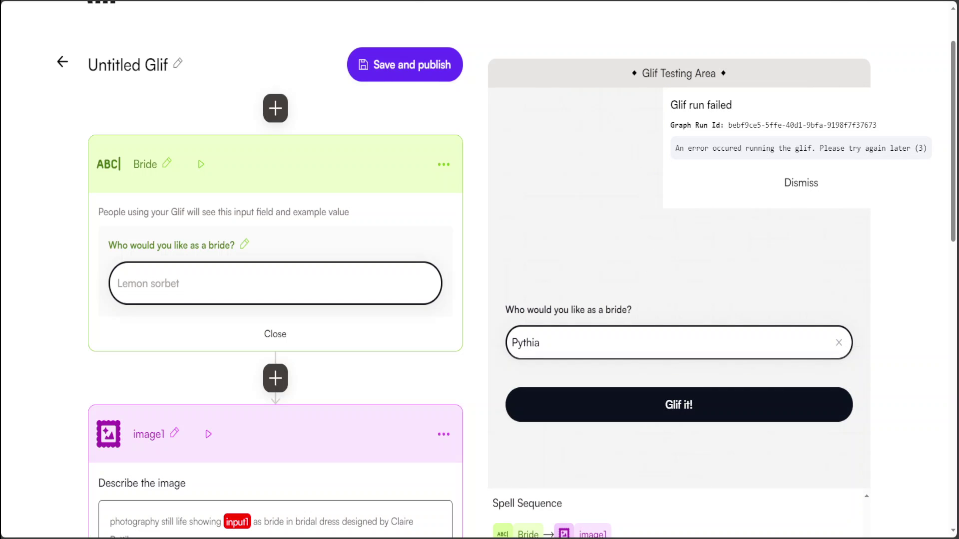
Save and publish the glif, then retest with 'Edouard Manet - Olympia' and dismiss the failure.
{"action": "left_click", "coordinate": [411, 70]}
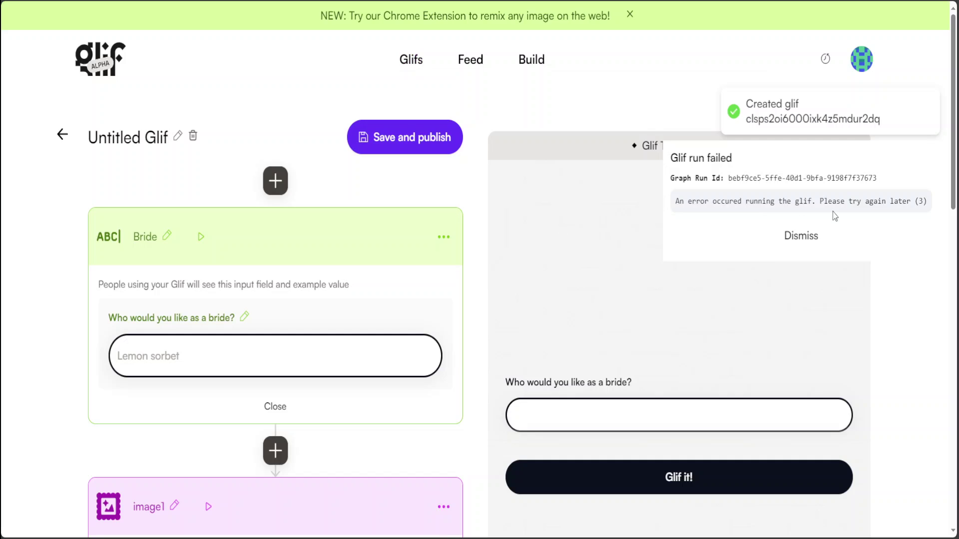
{"action": "left_click", "coordinate": [798, 236]}
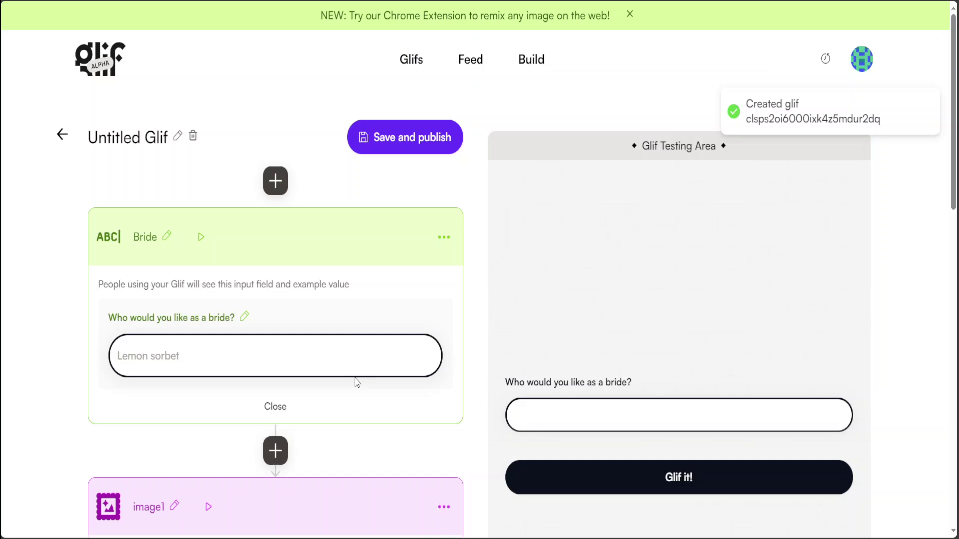
{"action": "left_click", "coordinate": [668, 415]}
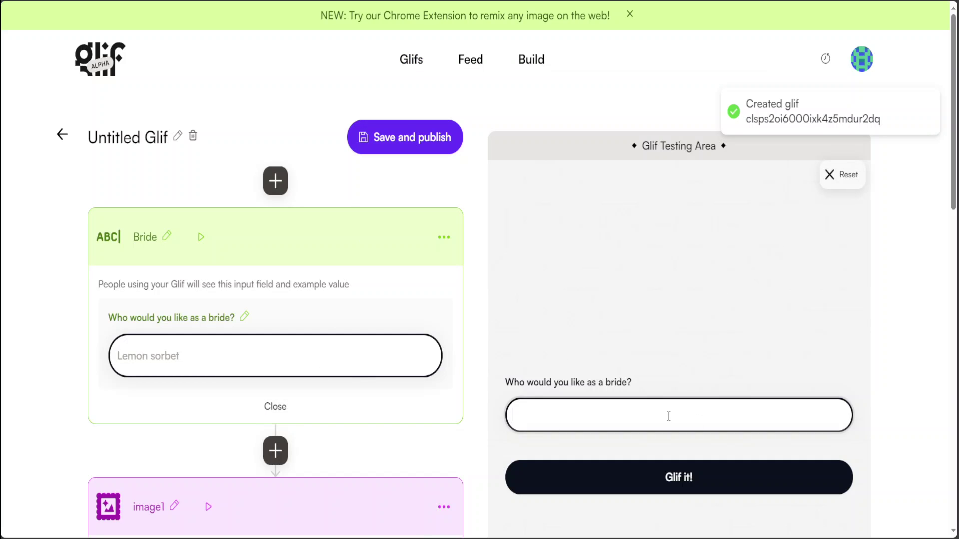
{"action": "key", "text": "ctrl+v"}
{"action": "left_click", "coordinate": [670, 478]}
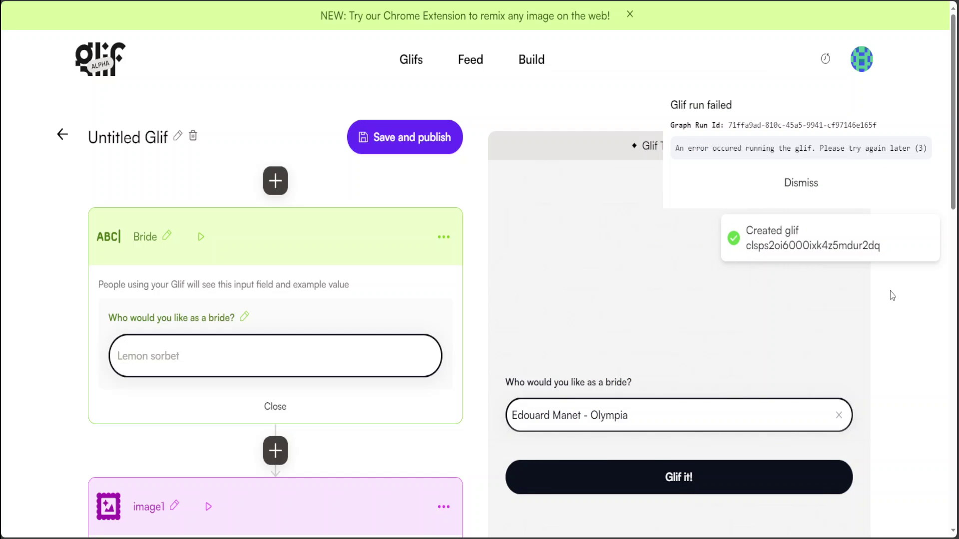
{"action": "left_click", "coordinate": [800, 186]}
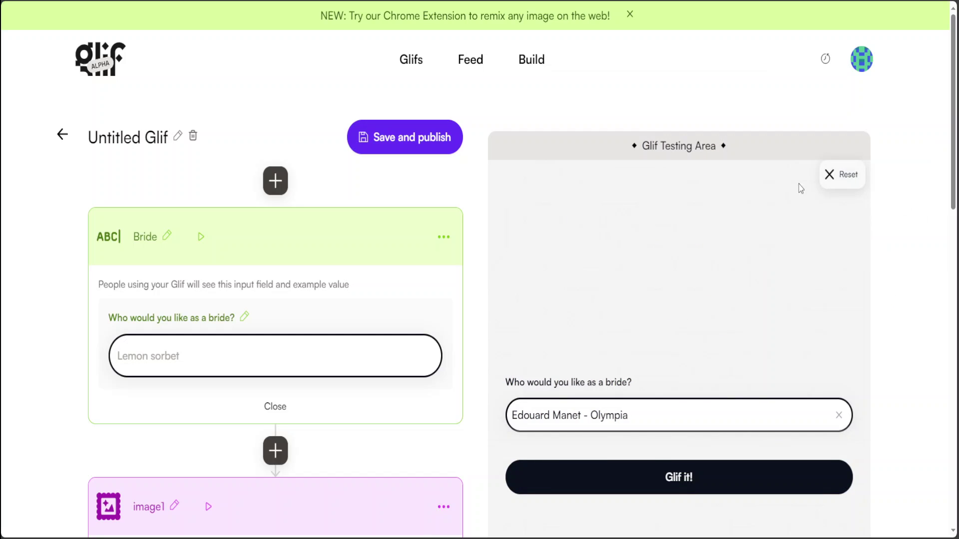
Reopen the glif's name editor and rename 'Untitled Glif' to 'Find a Bride'.
{"action": "left_click", "coordinate": [61, 136]}
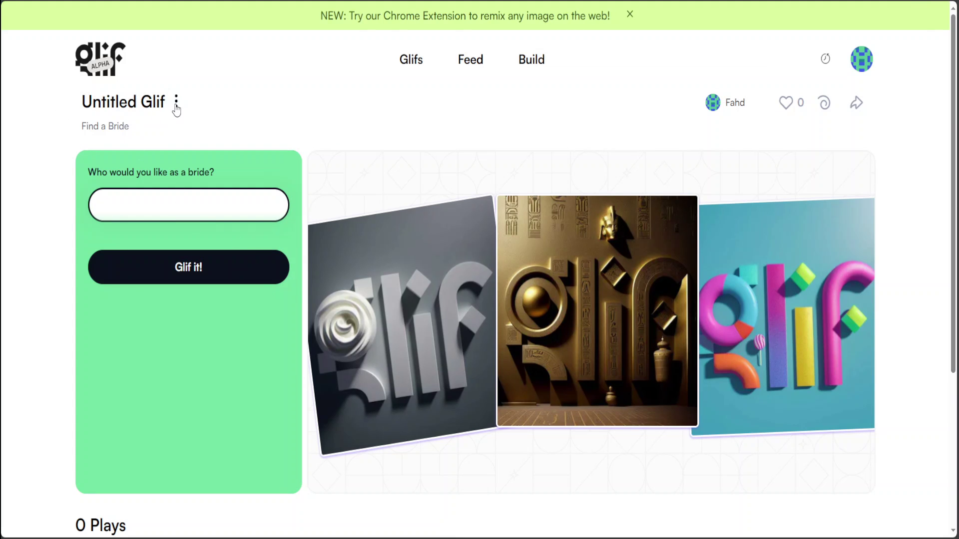
{"action": "left_click", "coordinate": [176, 102]}
{"action": "left_click", "coordinate": [172, 141]}
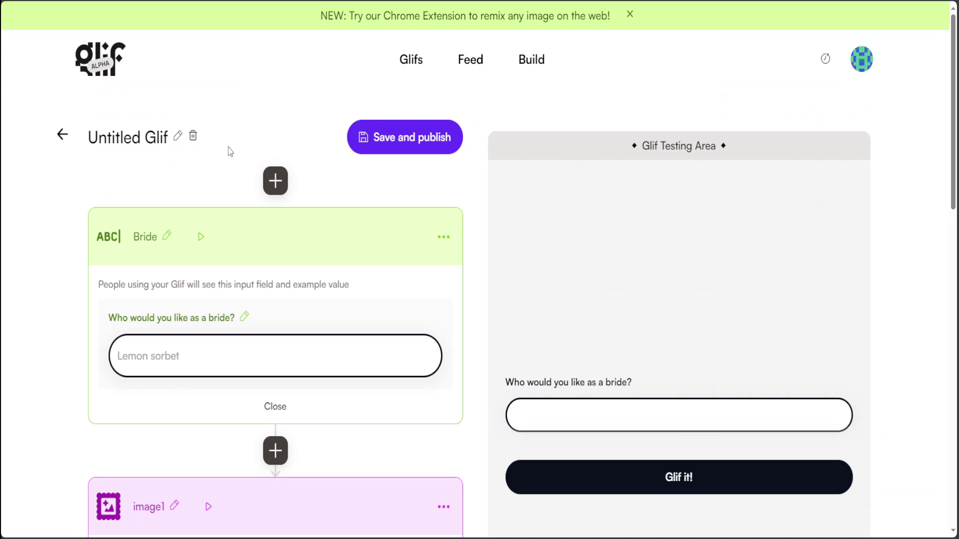
{"action": "left_click", "coordinate": [177, 136]}
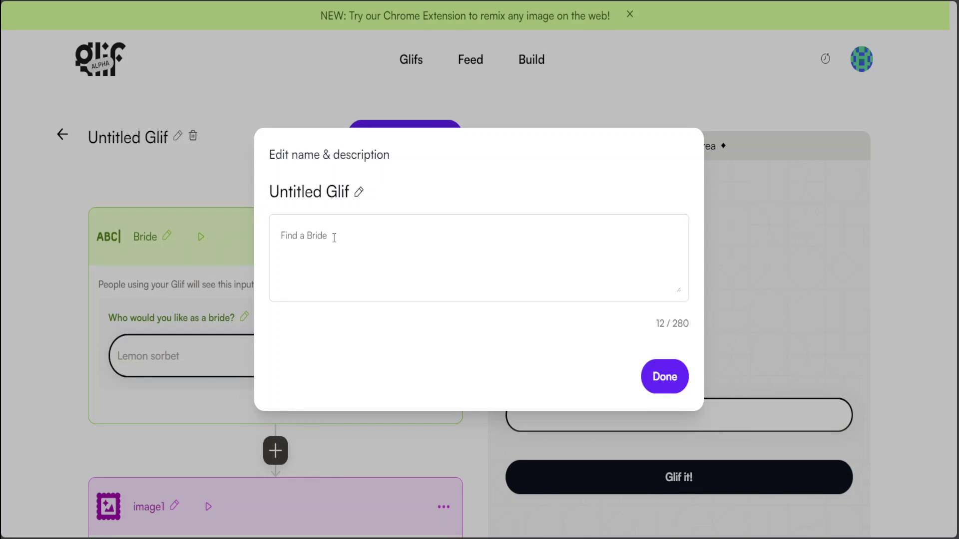
{"action": "left_click", "coordinate": [355, 191]}
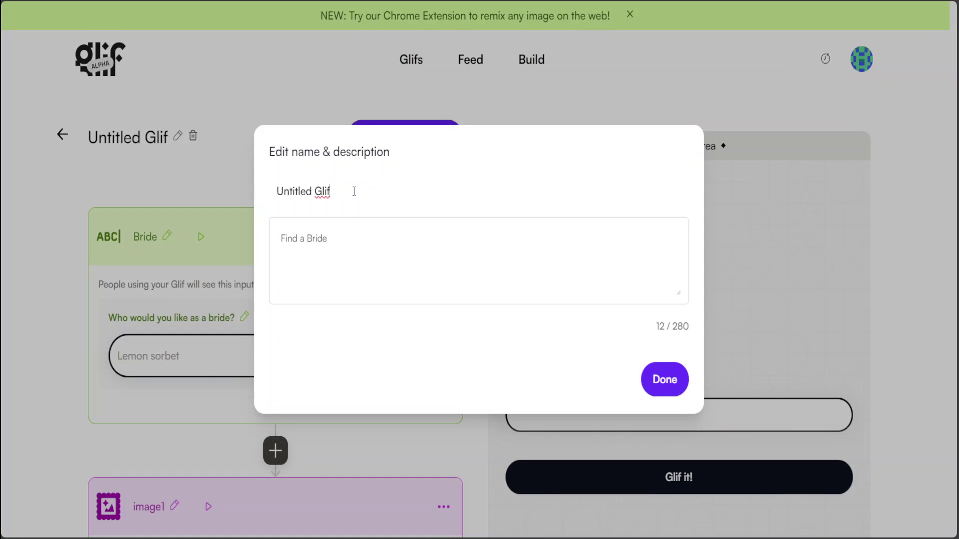
{"action": "left_click_drag", "start_coordinate": [354, 192], "coordinate": [220, 193]}
{"action": "type", "text": "Find a Bride"}
Set the description to 'Let your fantasy run wild.' and save and publish the update.
{"action": "left_click_drag", "start_coordinate": [339, 238], "coordinate": [280, 236]}
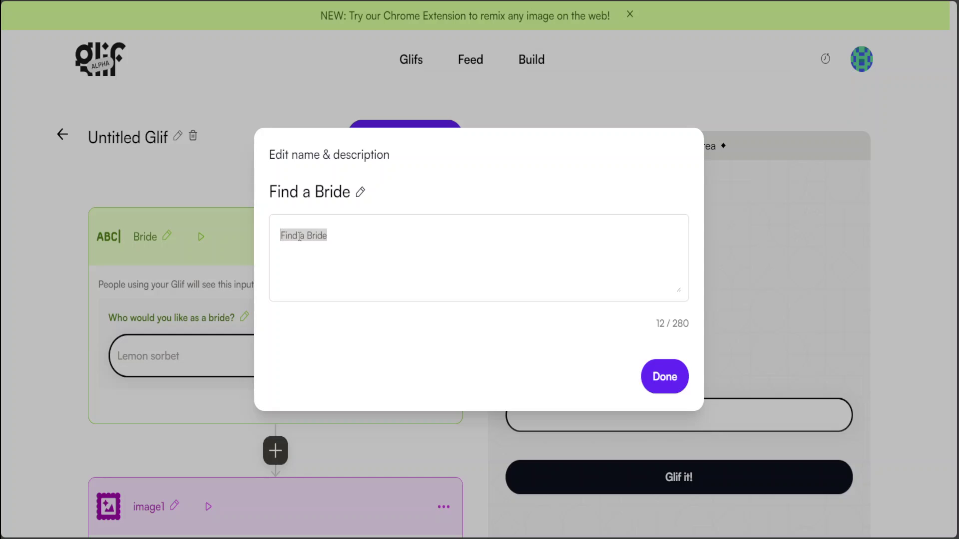
{"action": "type", "text": "Choose any "}
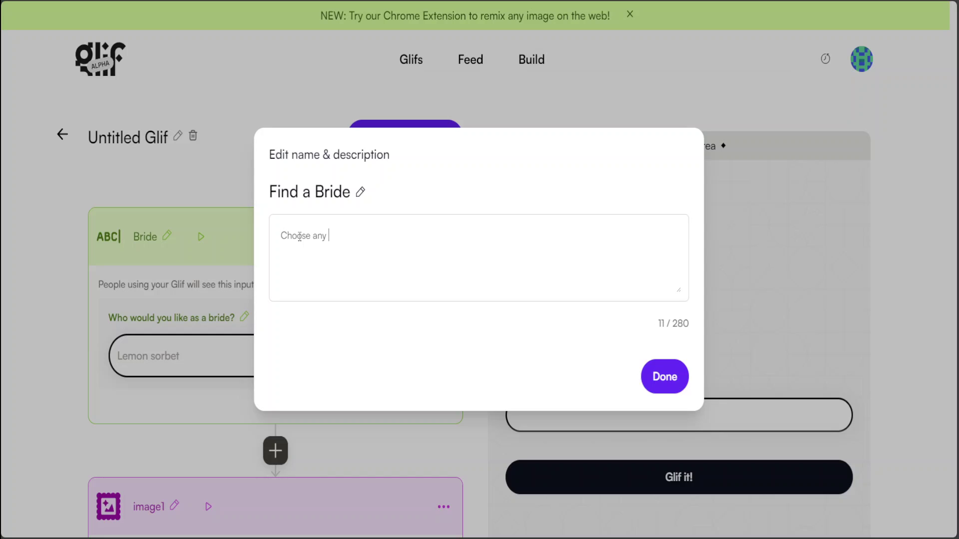
{"action": "type", "text": "of your"}
{"action": "key", "text": "BackSpace"}
{"action": "key", "text": "BackSpace"}
{"action": "key", "text": "BackSpace"}
{"action": "key", "text": "BackSpace"}
{"action": "key", "text": "BackSpace"}
{"action": "key", "text": "BackSpace"}
{"action": "key", "text": "BackSpace"}
{"action": "key", "text": "BackSpace"}
{"action": "key", "text": "BackSpace"}
{"action": "key", "text": "BackSpace"}
{"action": "key", "text": "BackSpace"}
{"action": "key", "text": "BackSpace"}
{"action": "key", "text": "BackSpace"}
{"action": "key", "text": "BackSpace"}
{"action": "key", "text": "BackSpace"}
{"action": "key", "text": "BackSpace"}
{"action": "key", "text": "BackSpace"}
{"action": "key", "text": "BackSpace"}
{"action": "type", "text": "Let your fantasy run wild."}
{"action": "left_click", "coordinate": [664, 379]}
{"action": "left_click", "coordinate": [418, 145]}
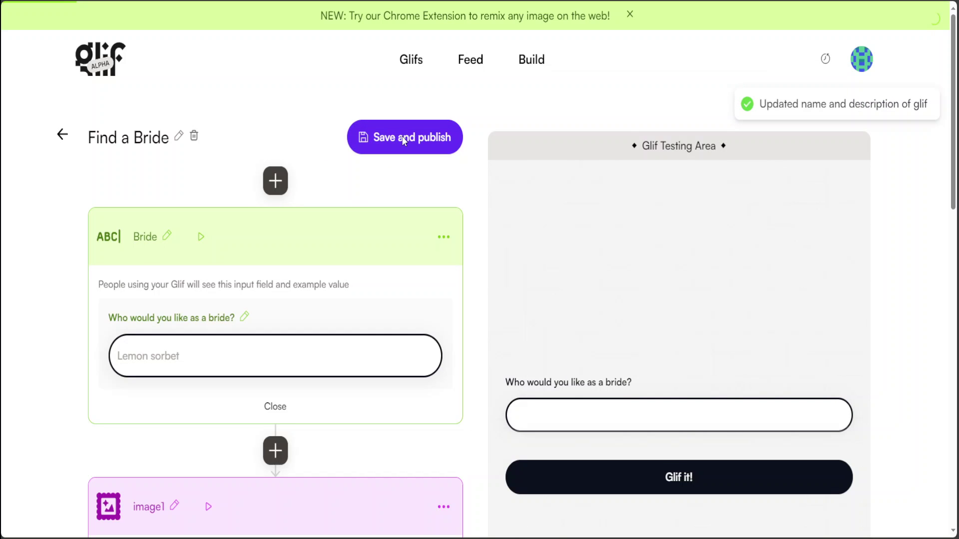
On the public Find a Bride page, run it with a pasted bride choice and dismiss the failure.
{"action": "left_click", "coordinate": [62, 135]}
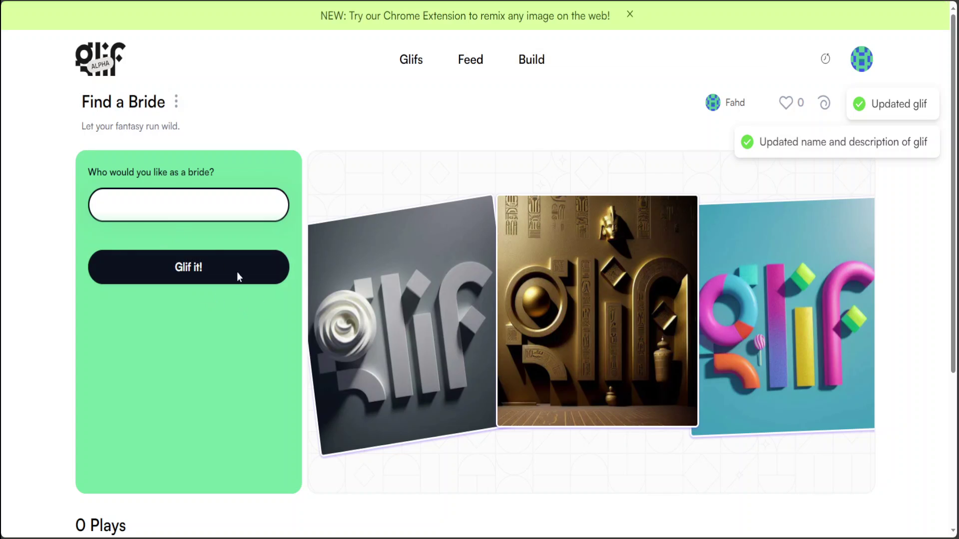
{"action": "left_click", "coordinate": [199, 205]}
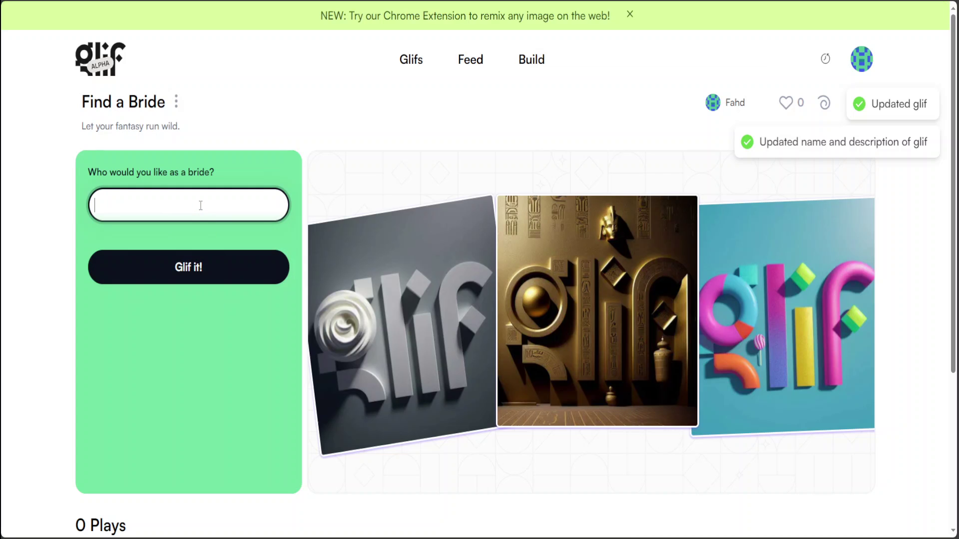
{"action": "key", "text": "ctrl+v"}
{"action": "left_click", "coordinate": [192, 267]}
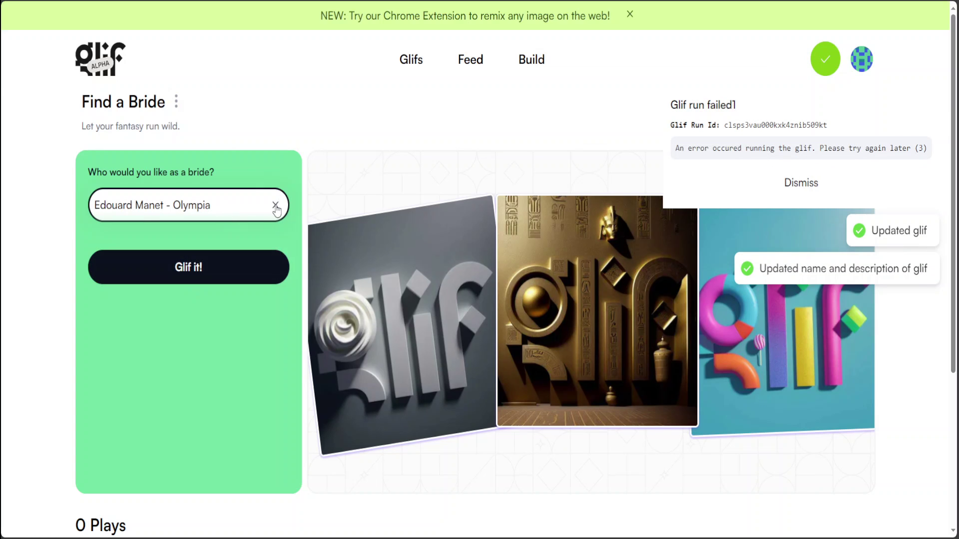
{"action": "left_click", "coordinate": [812, 189]}
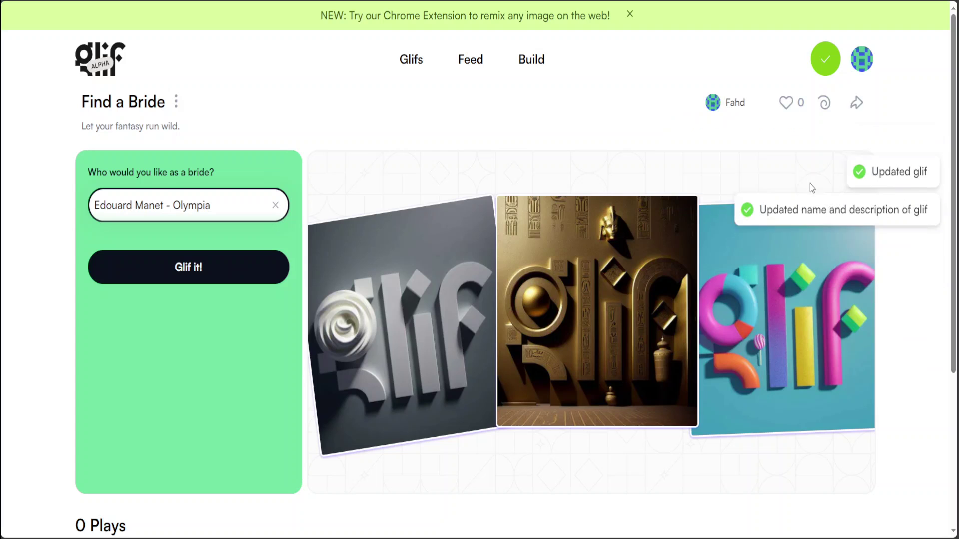
Clear the field, try an empty run, then retry with a celebrity's name and dismiss the failure.
{"action": "left_click", "coordinate": [277, 206]}
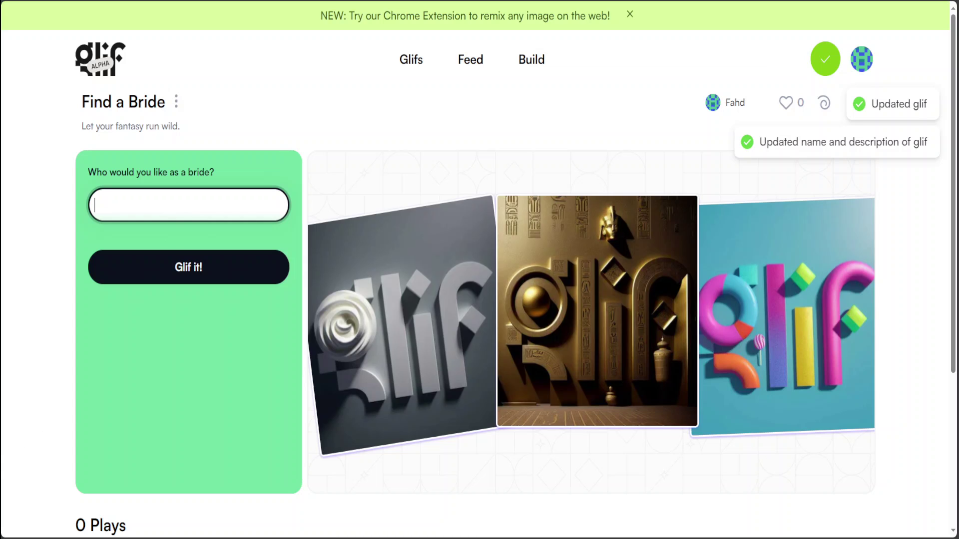
{"action": "key", "text": "Return"}
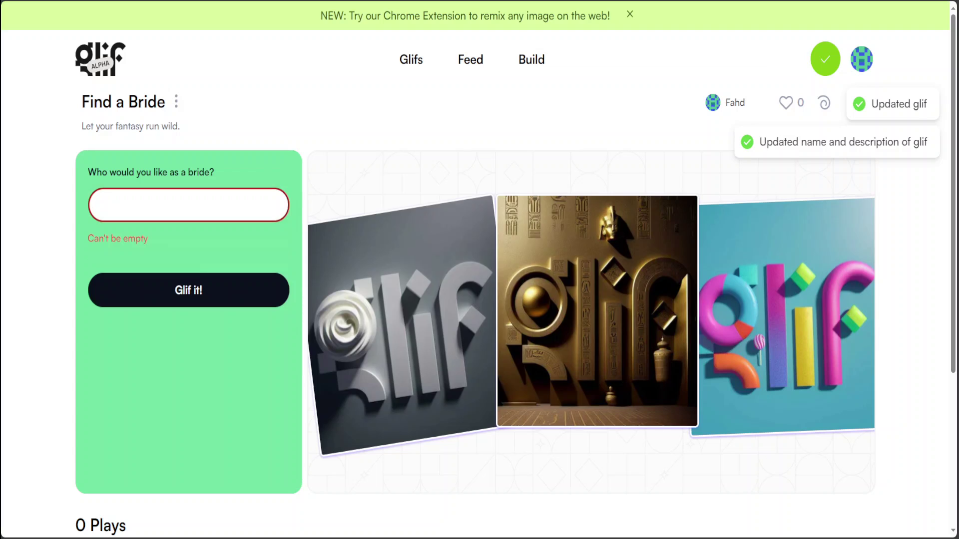
{"action": "left_click", "coordinate": [190, 202]}
{"action": "type", "text": "P"}
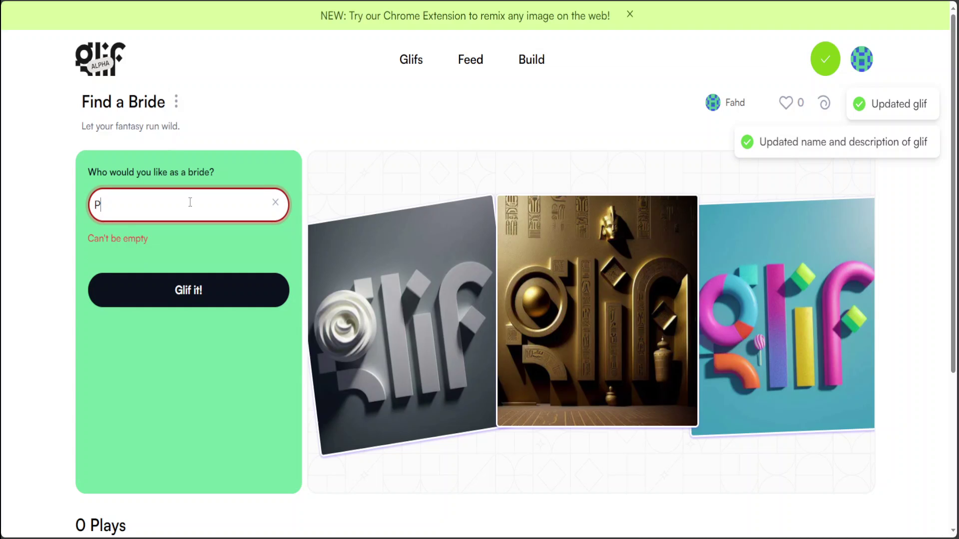
{"action": "type", "text": "amela Anderson"}
{"action": "left_click", "coordinate": [175, 314]}
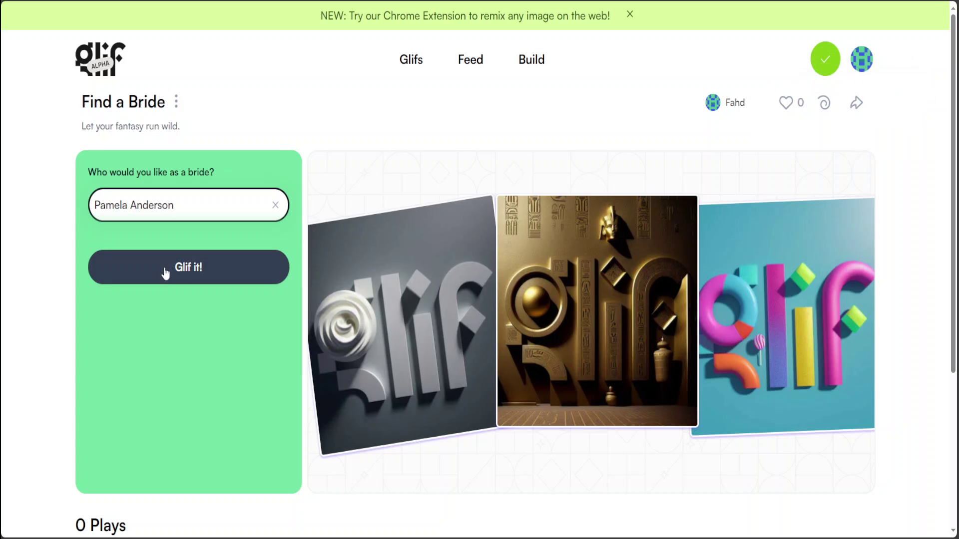
{"action": "left_click", "coordinate": [181, 270]}
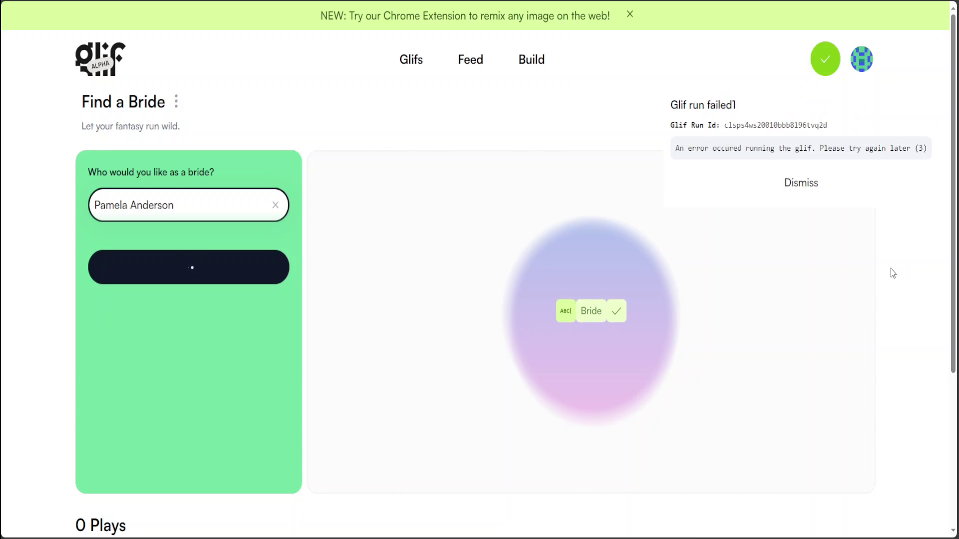
{"action": "left_click", "coordinate": [802, 184]}
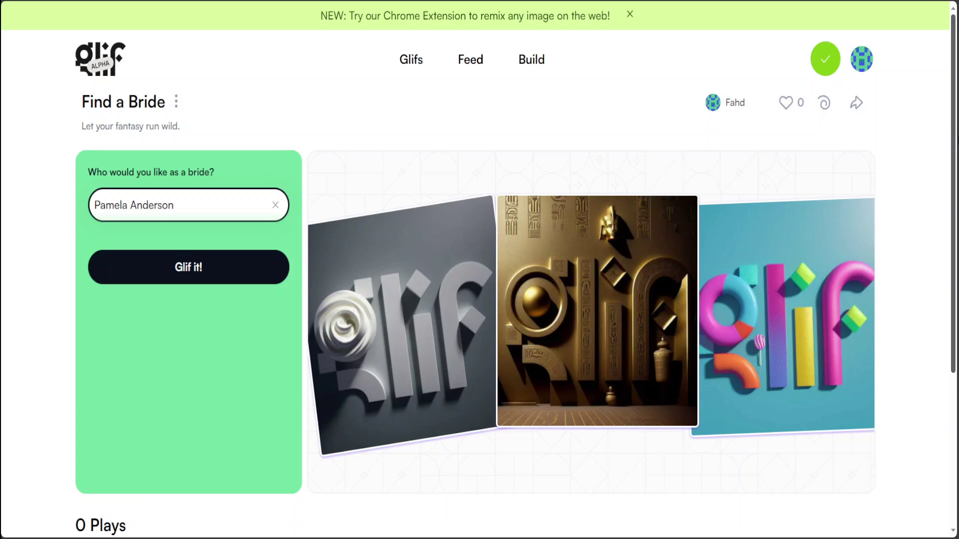
{"action": "left_click_drag", "start_coordinate": [954, 136], "coordinate": [956, 19]}
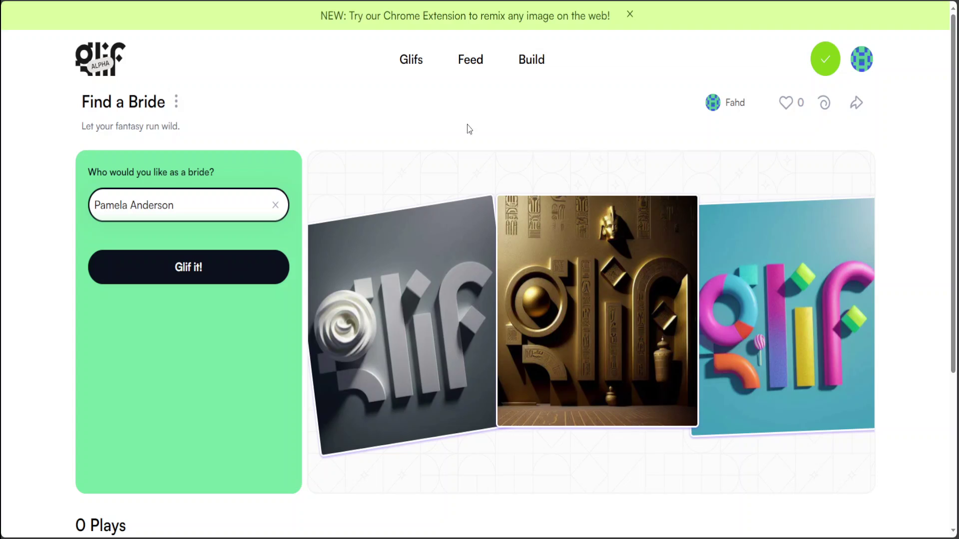
Search the glifs home page for 'bride' and open the Find a Bride result.
{"action": "left_click", "coordinate": [411, 66]}
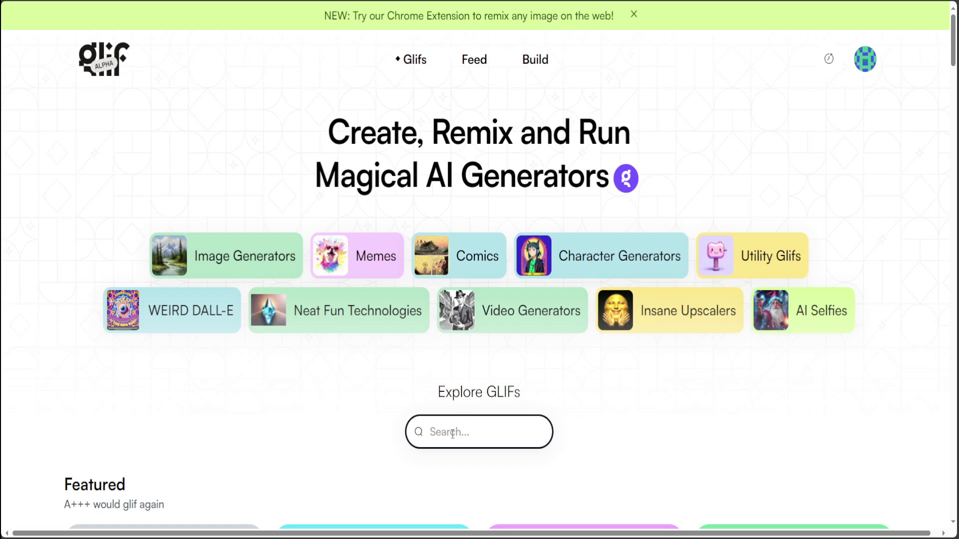
{"action": "scroll", "coordinate": [943, 69], "scroll_direction": "down", "scroll_amount": 7}
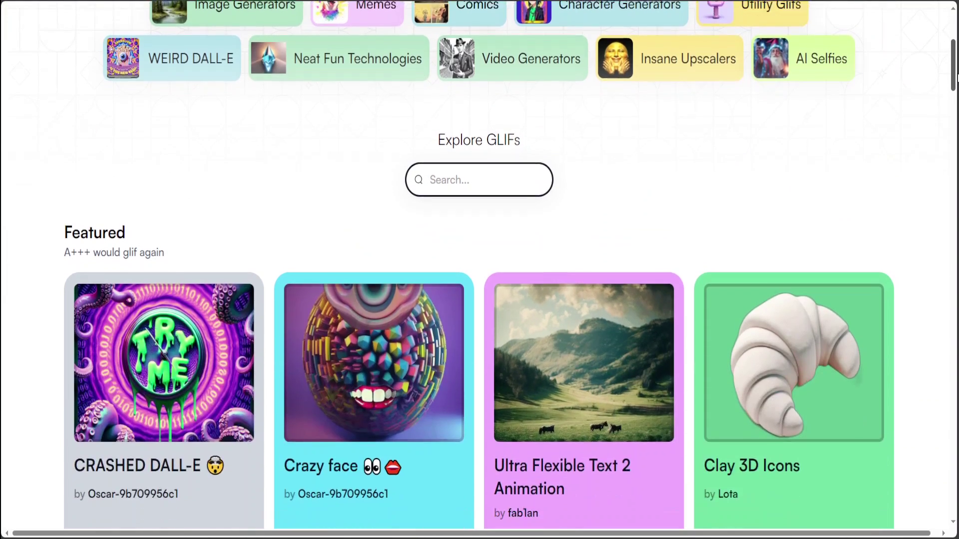
{"action": "scroll", "coordinate": [943, 69], "scroll_direction": "up", "scroll_amount": 7}
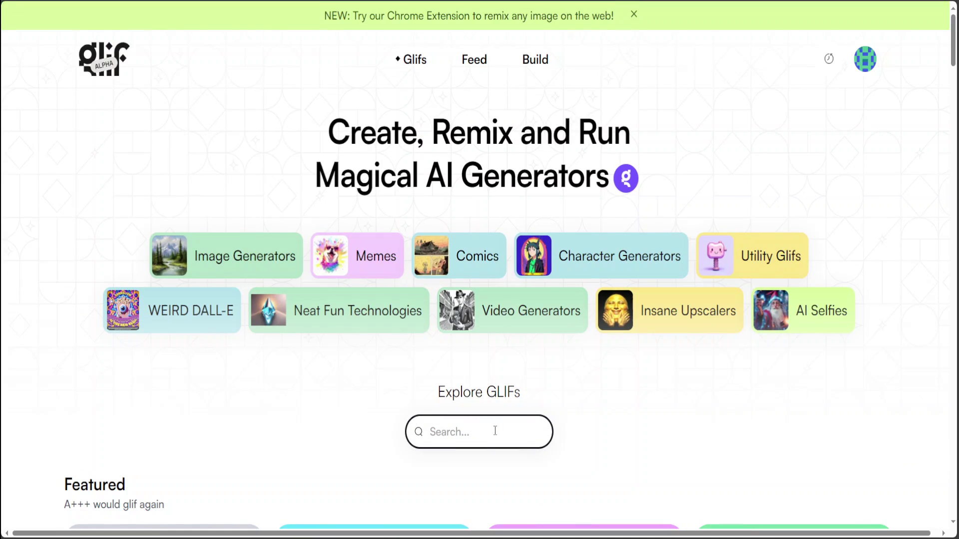
{"action": "left_click", "coordinate": [495, 431]}
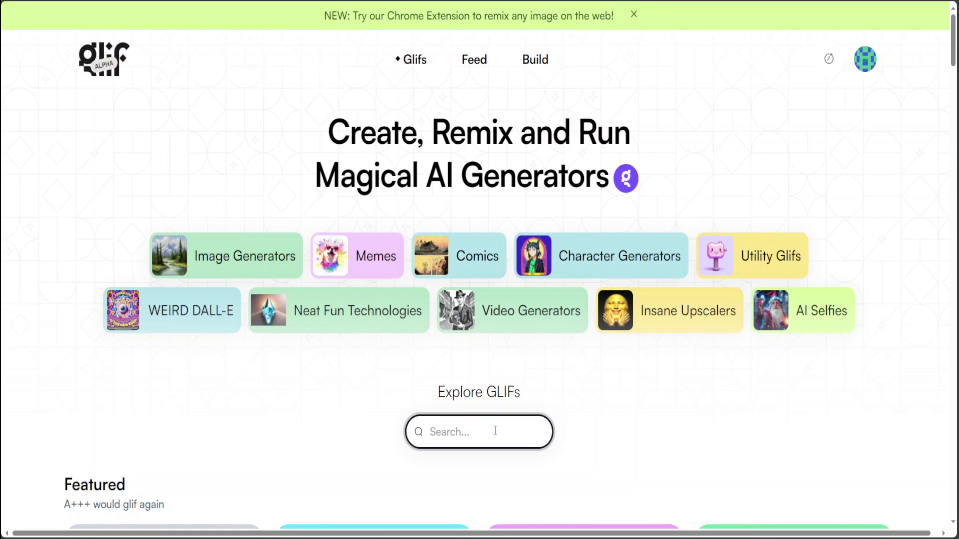
{"action": "type", "text": "bride"}
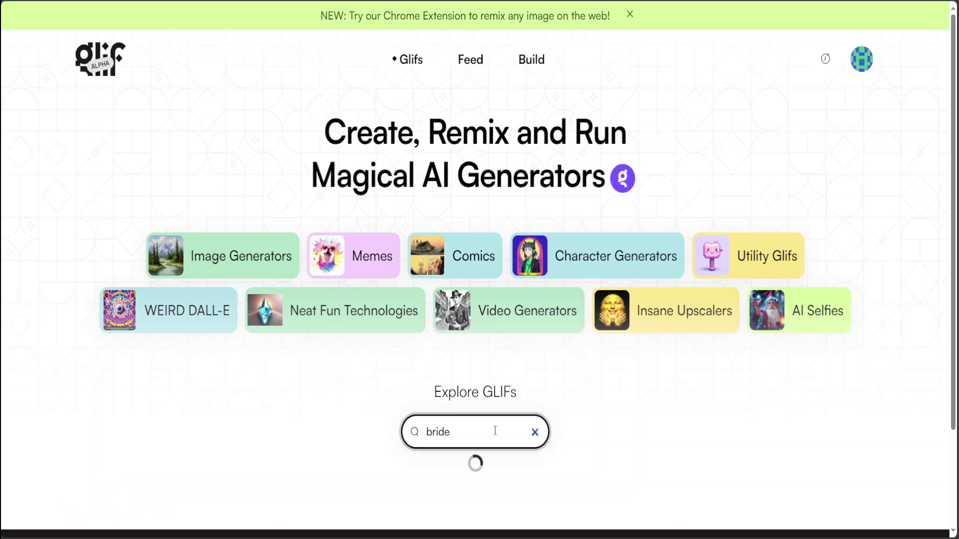
{"action": "scroll", "coordinate": [641, 415], "scroll_direction": "down", "scroll_amount": 6}
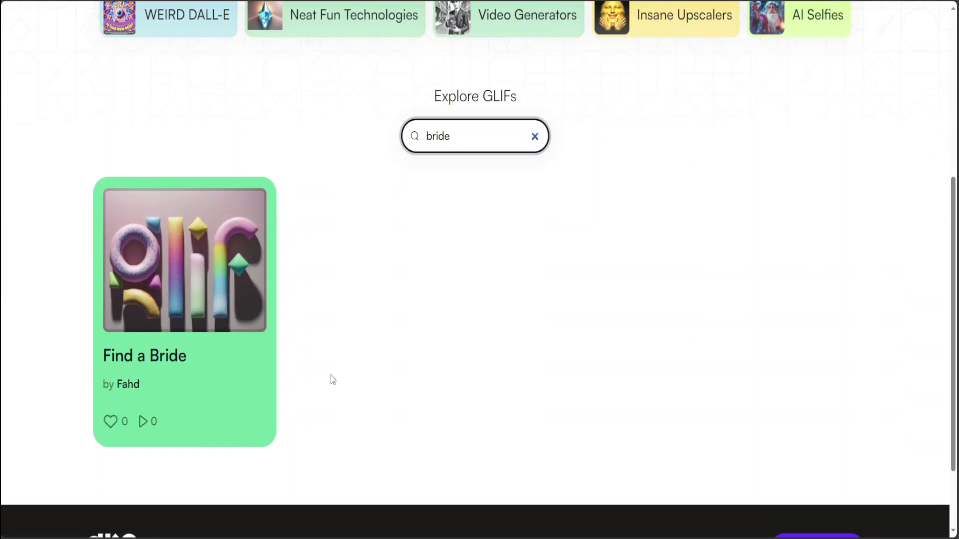
{"action": "left_click", "coordinate": [153, 360]}
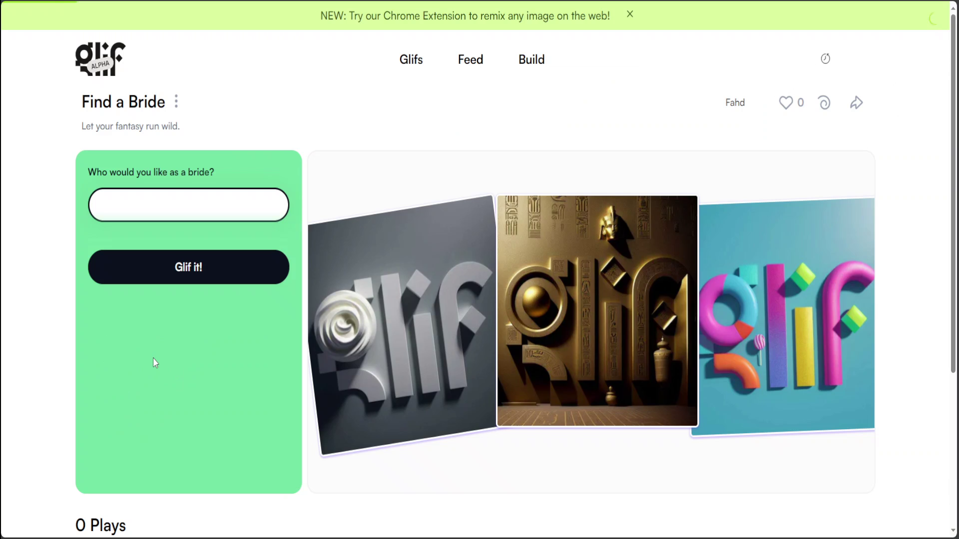
Open Find a Bride in the editor via its options menu and review its blocks.
{"action": "left_click", "coordinate": [176, 102]}
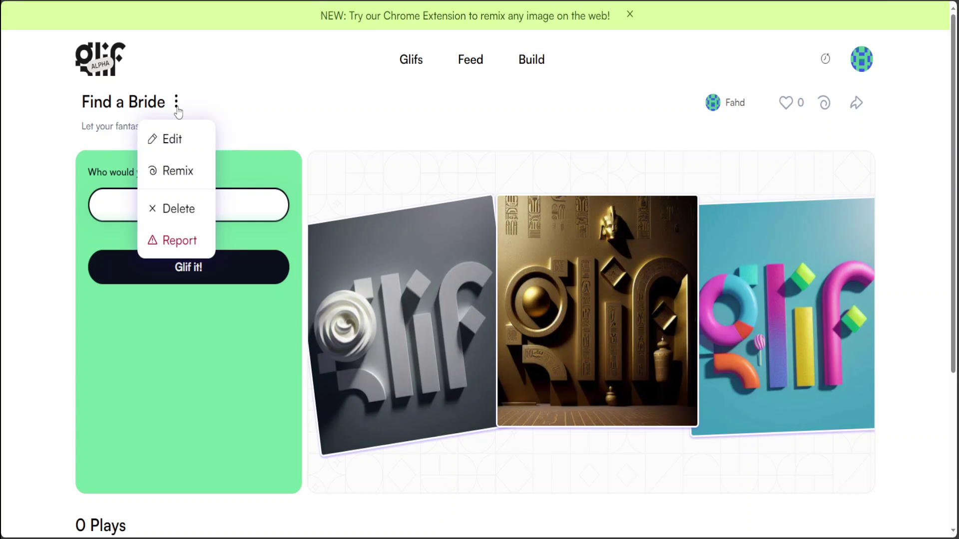
{"action": "left_click", "coordinate": [172, 140]}
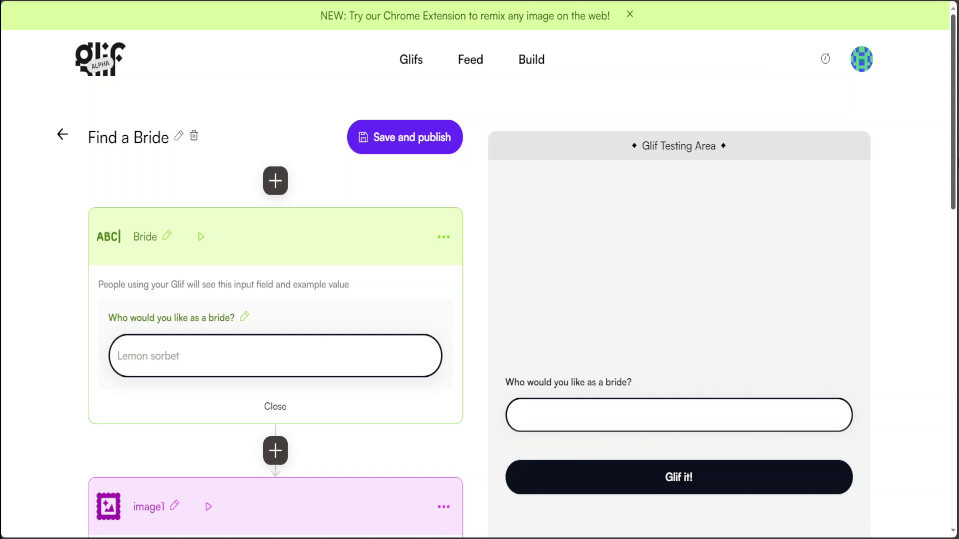
{"action": "scroll", "coordinate": [953, 170], "scroll_direction": "down", "scroll_amount": 3}
{"action": "scroll", "coordinate": [952, 170], "scroll_direction": "down", "scroll_amount": 8}
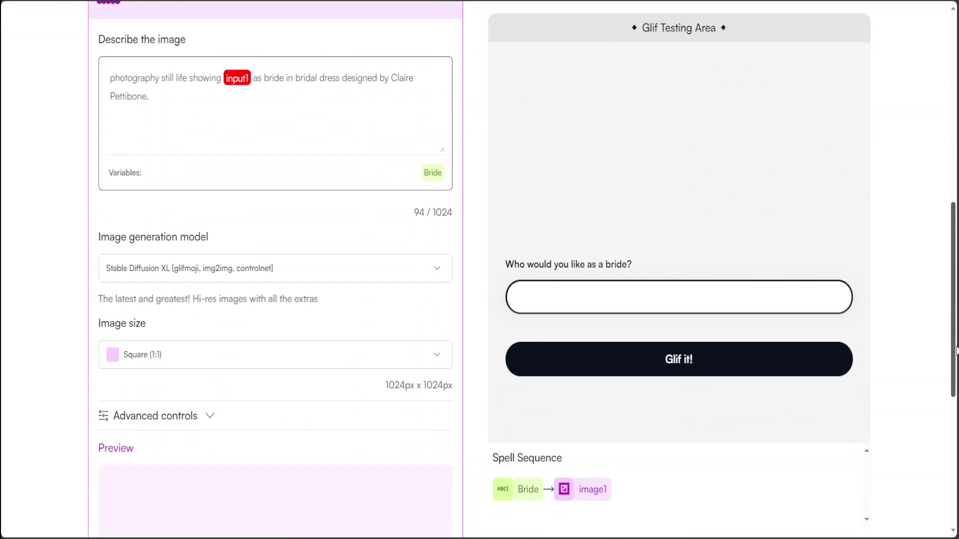
{"action": "scroll", "coordinate": [944, 89], "scroll_direction": "up", "scroll_amount": 10}
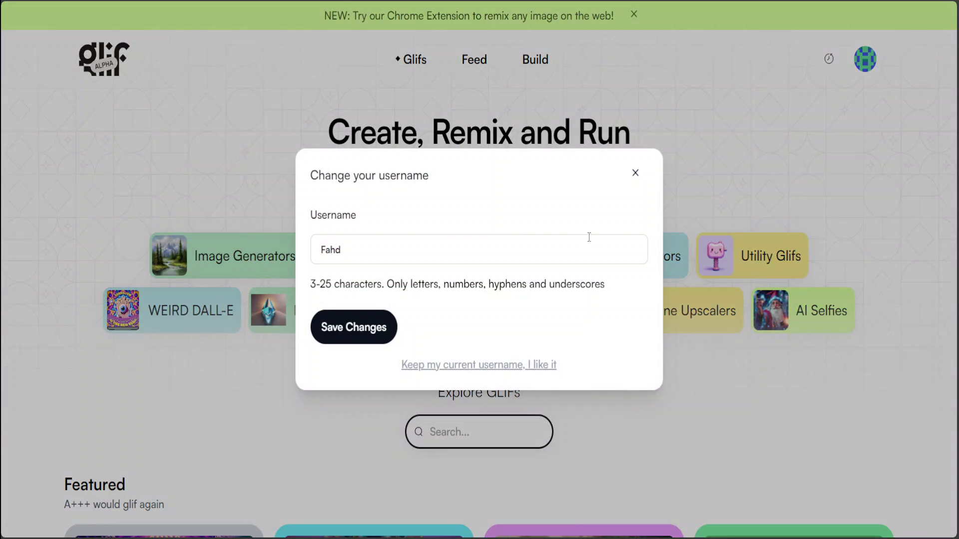
Close the Change your username dialog and open the Character Generators collection.
{"action": "left_click", "coordinate": [635, 175]}
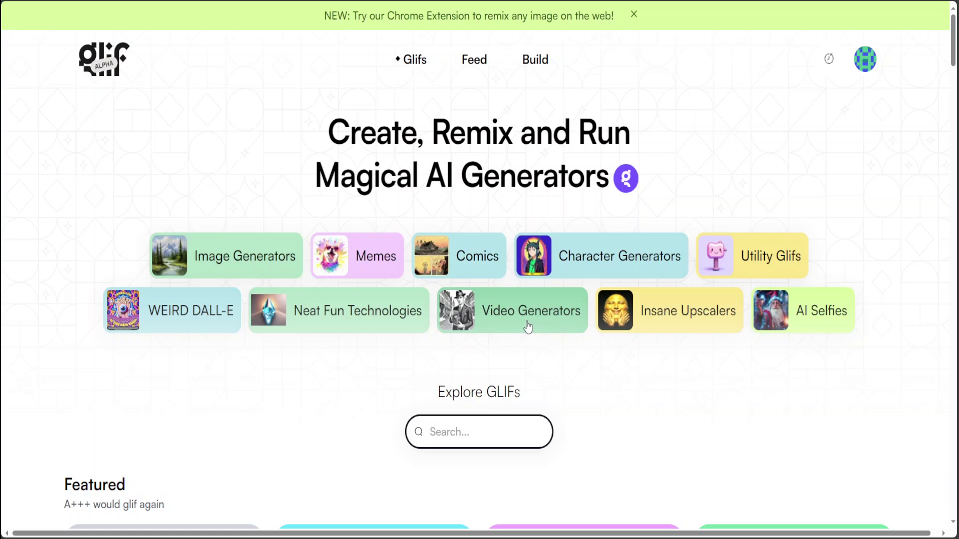
{"action": "left_click", "coordinate": [605, 259]}
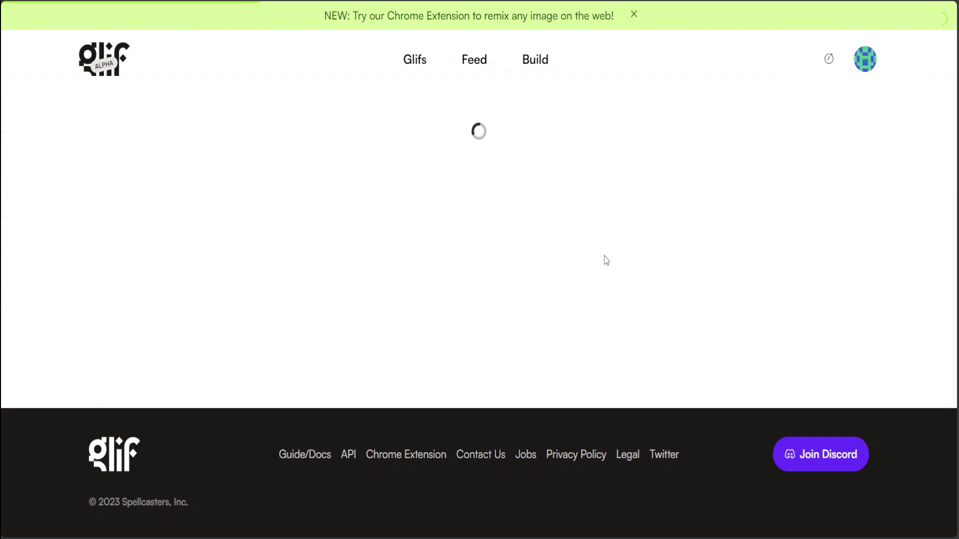